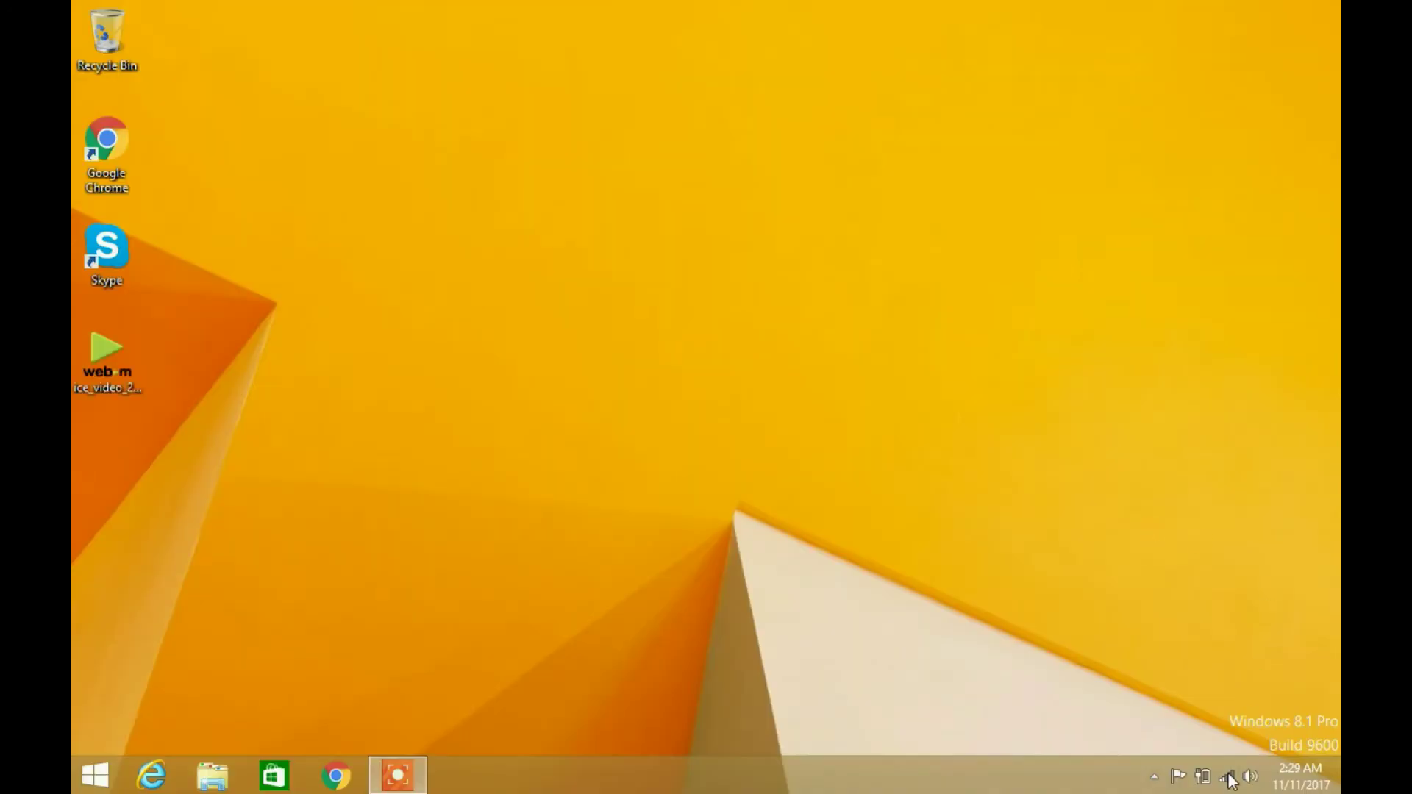
- Join dlink-8034 using its default network key, with sharing allowed and auto-connect turned off
{"action": "left_click", "coordinate": [1229, 780]}
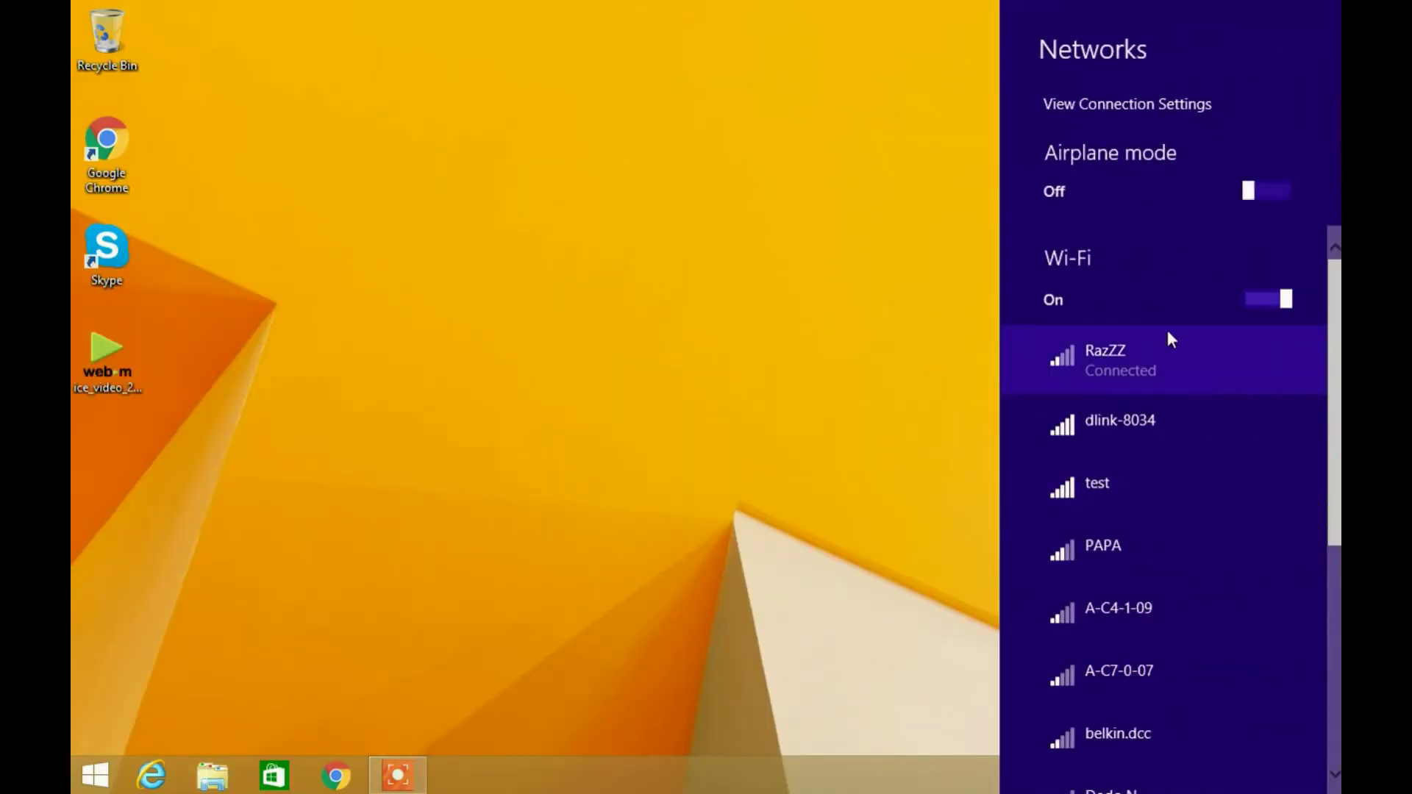
{"action": "left_click", "coordinate": [1100, 425]}
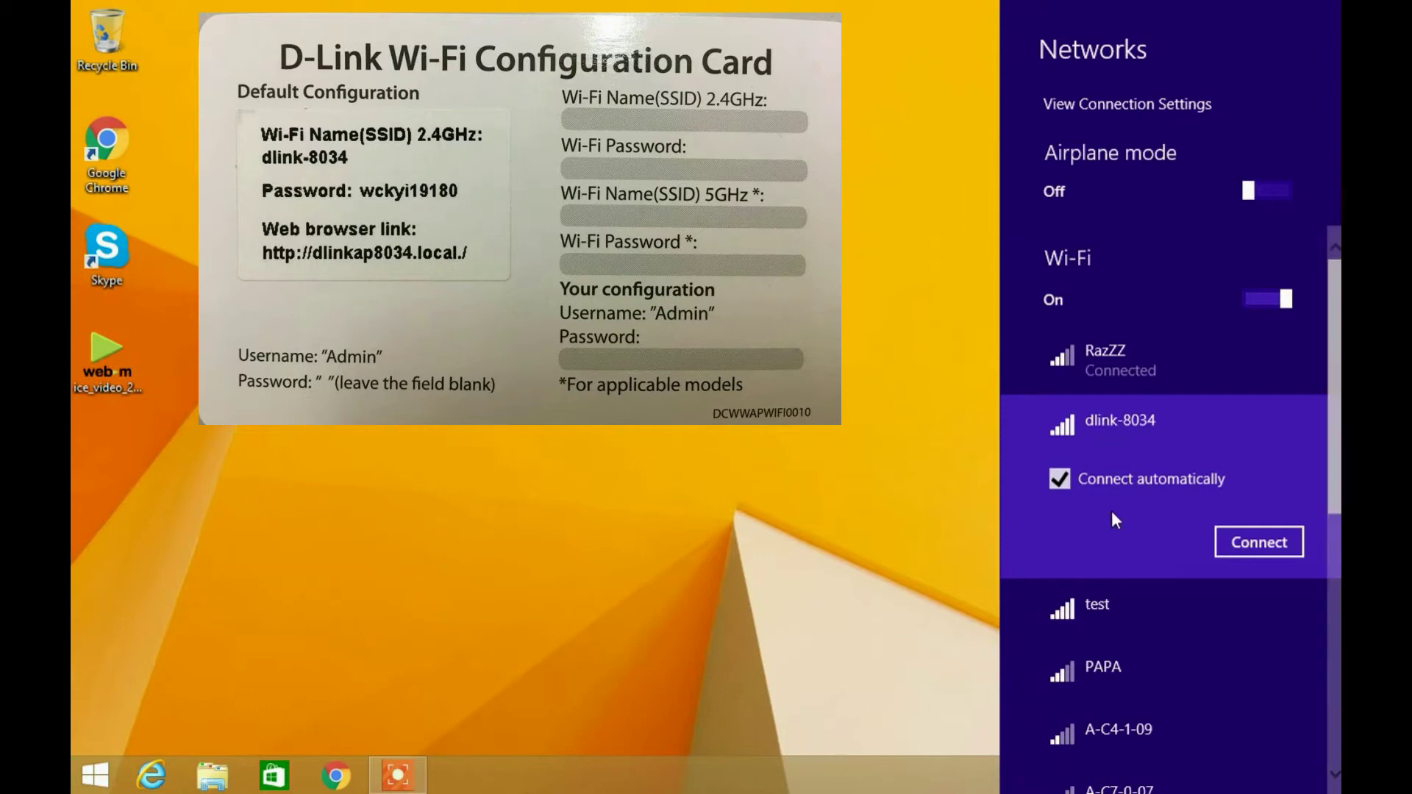
{"action": "left_click", "coordinate": [1059, 479]}
{"action": "left_click", "coordinate": [1243, 546]}
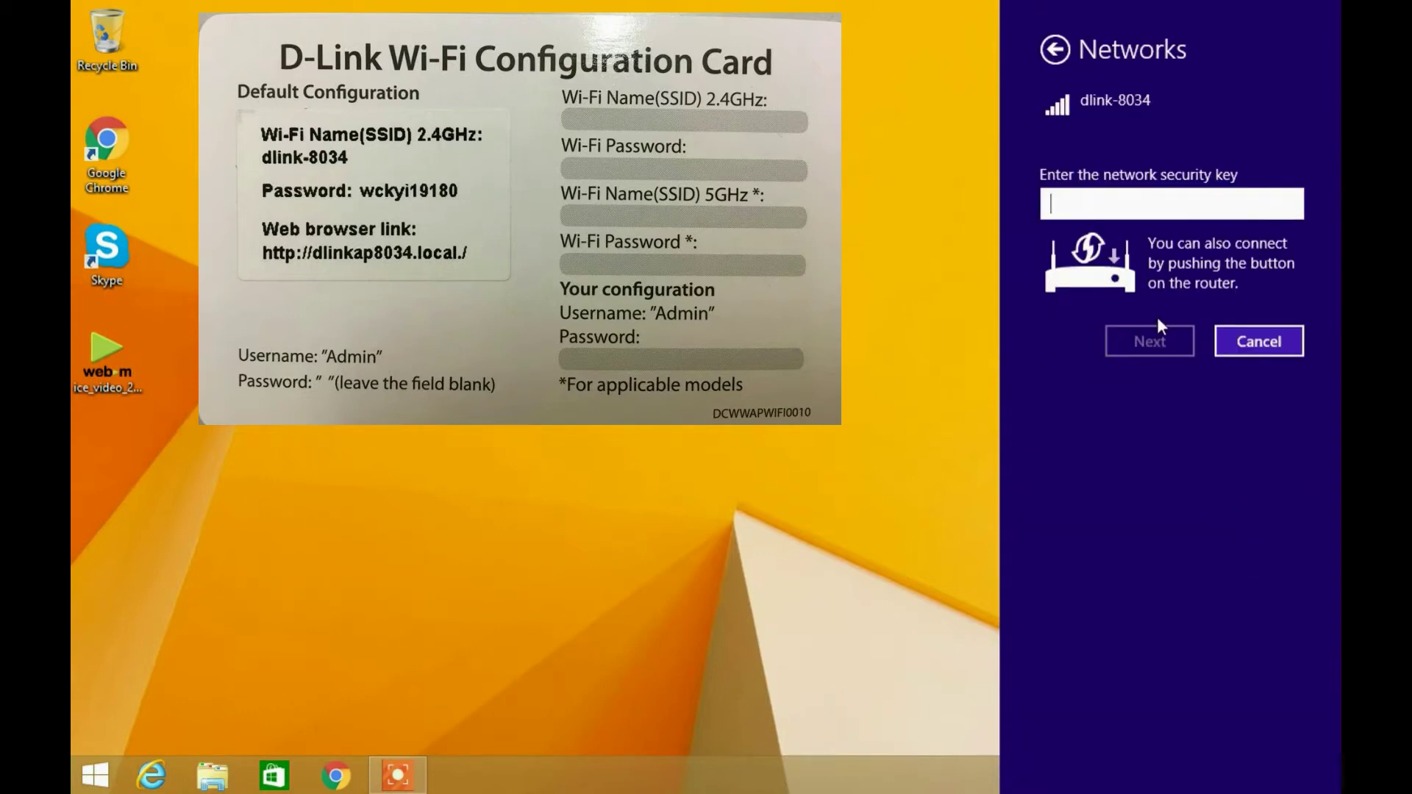
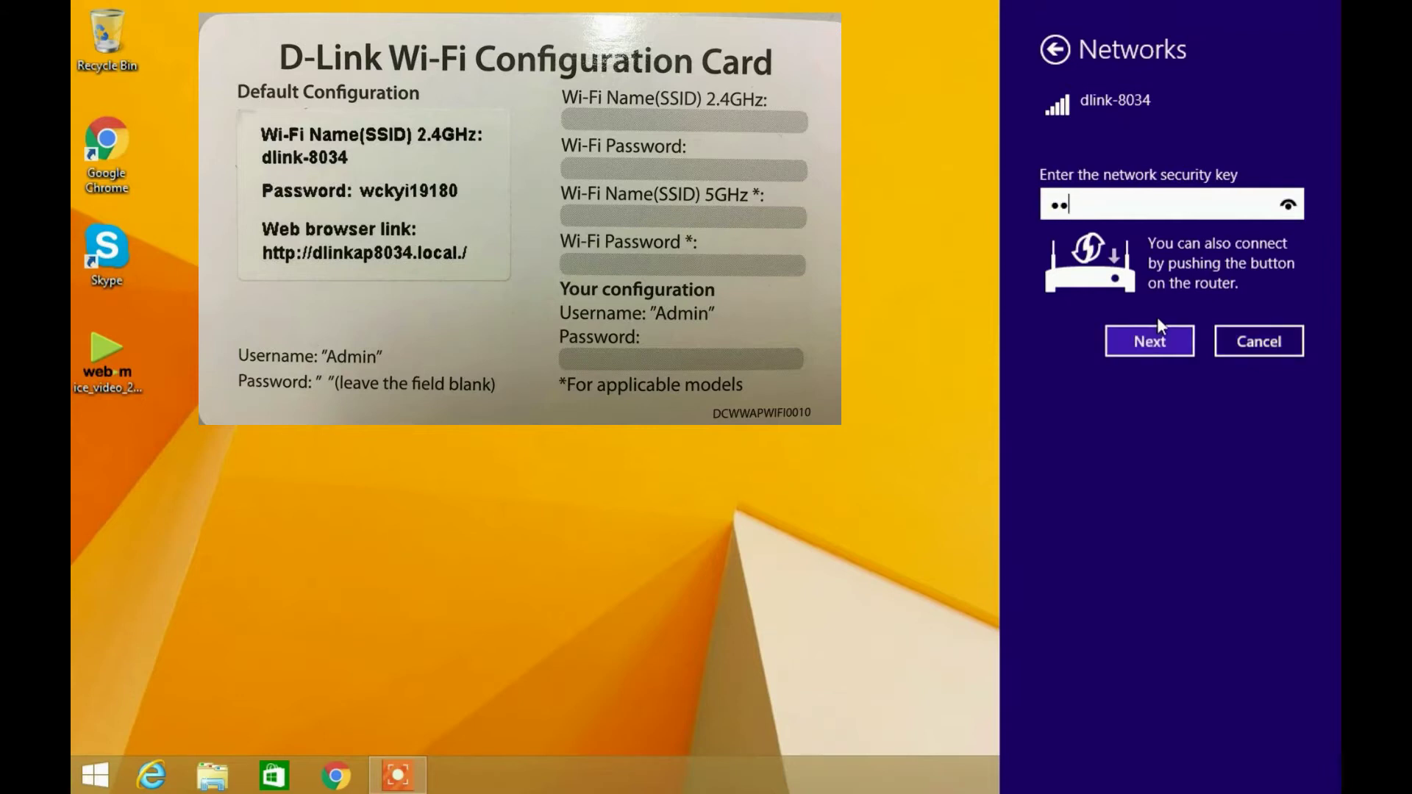
{"action": "left_click", "coordinate": [1157, 338]}
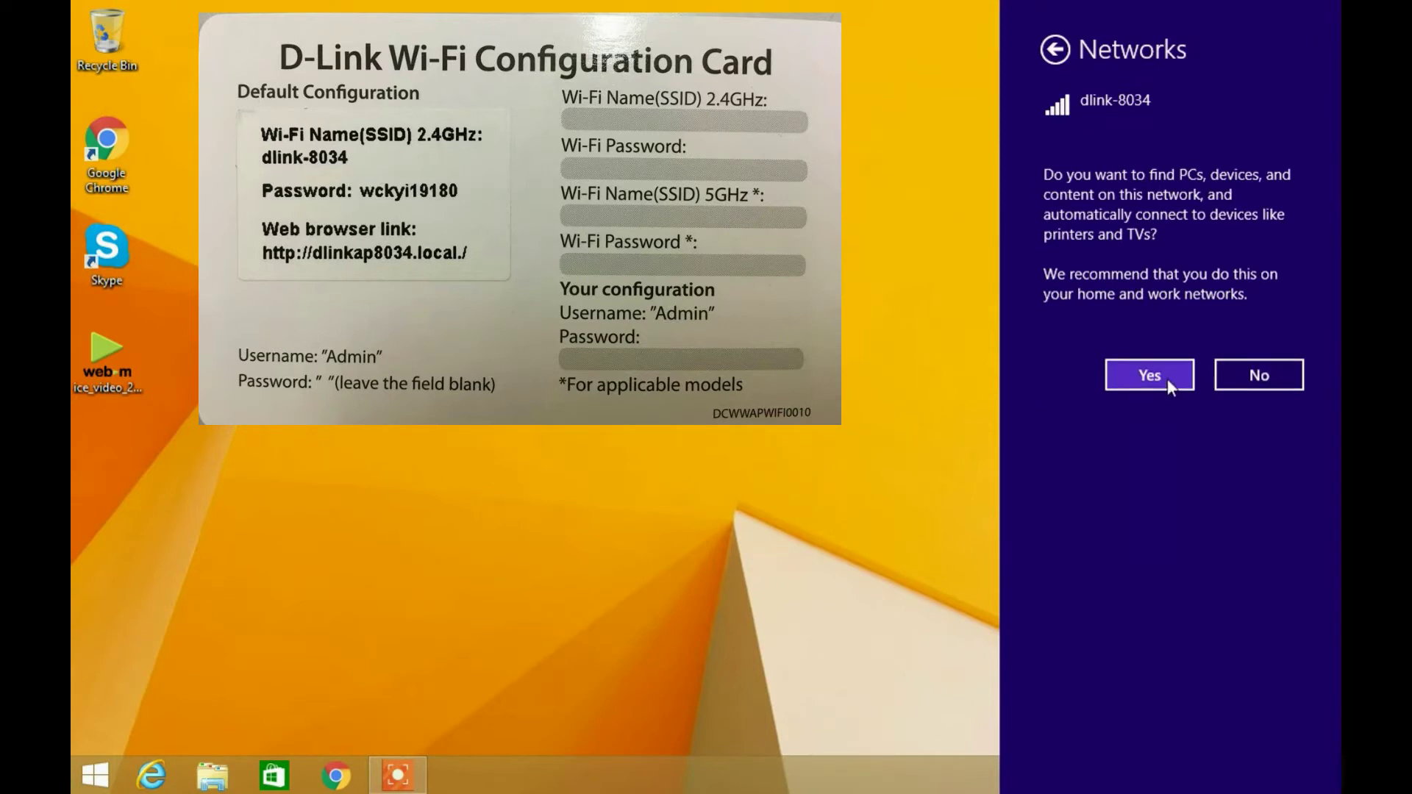
{"action": "left_click", "coordinate": [1164, 375]}
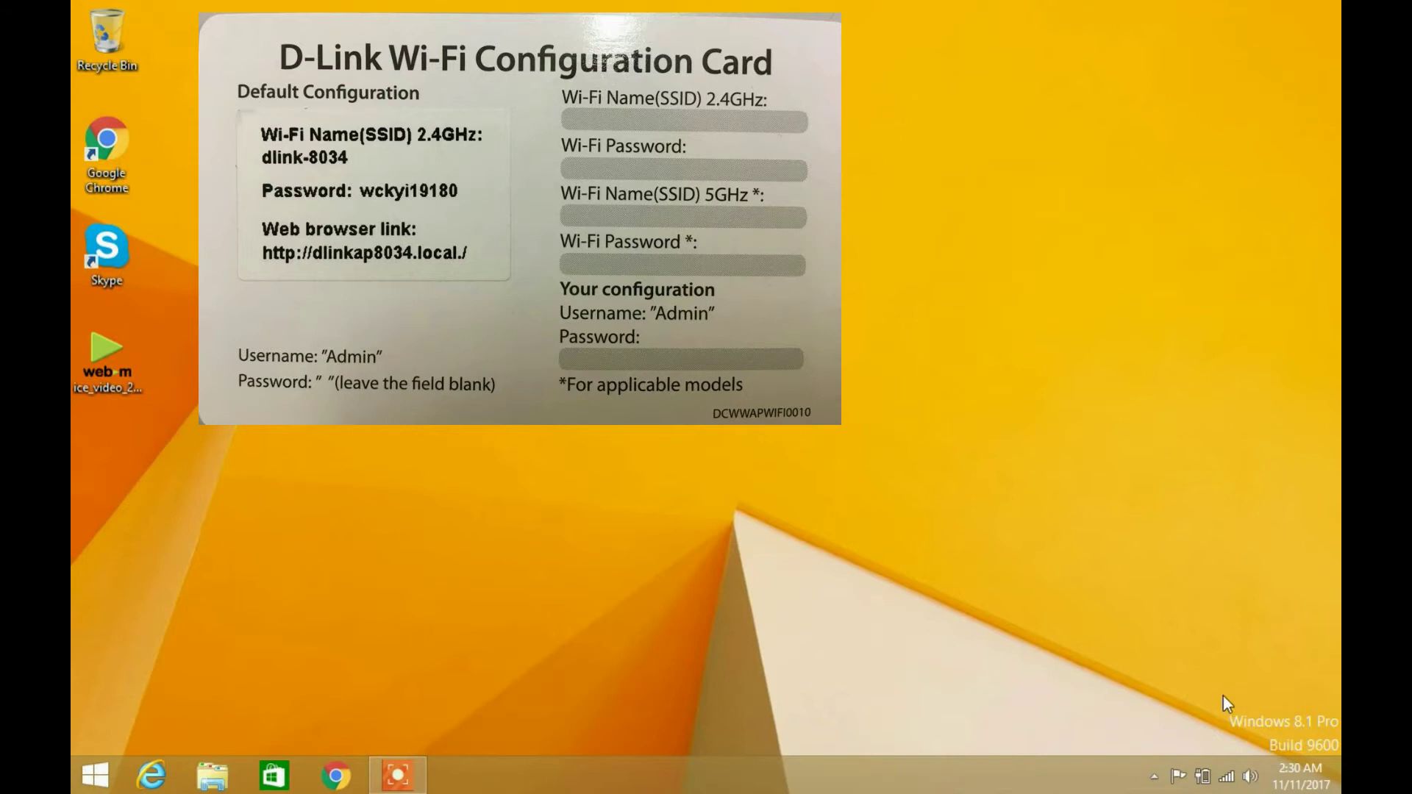
{"action": "left_click", "coordinate": [1227, 777]}
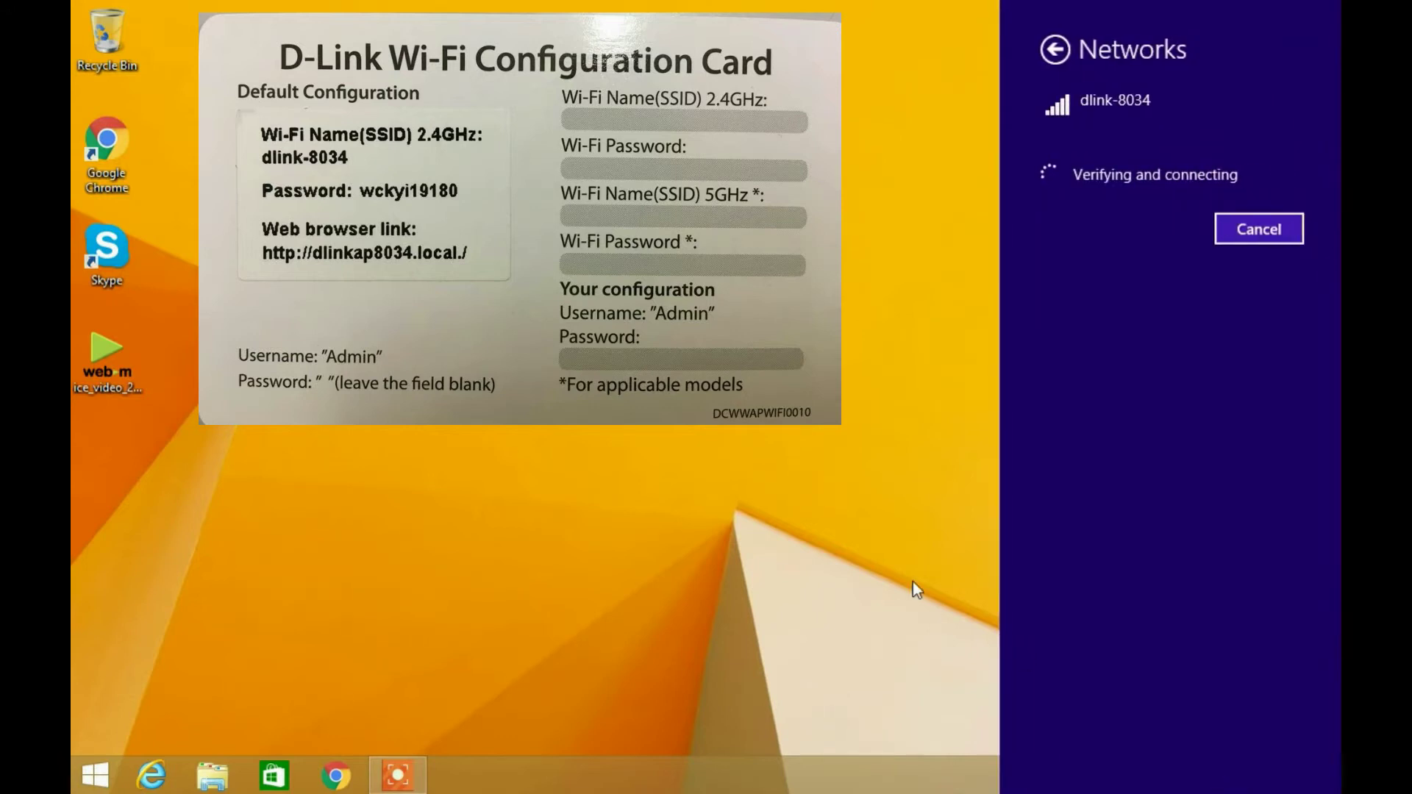
{"action": "left_click", "coordinate": [913, 583]}
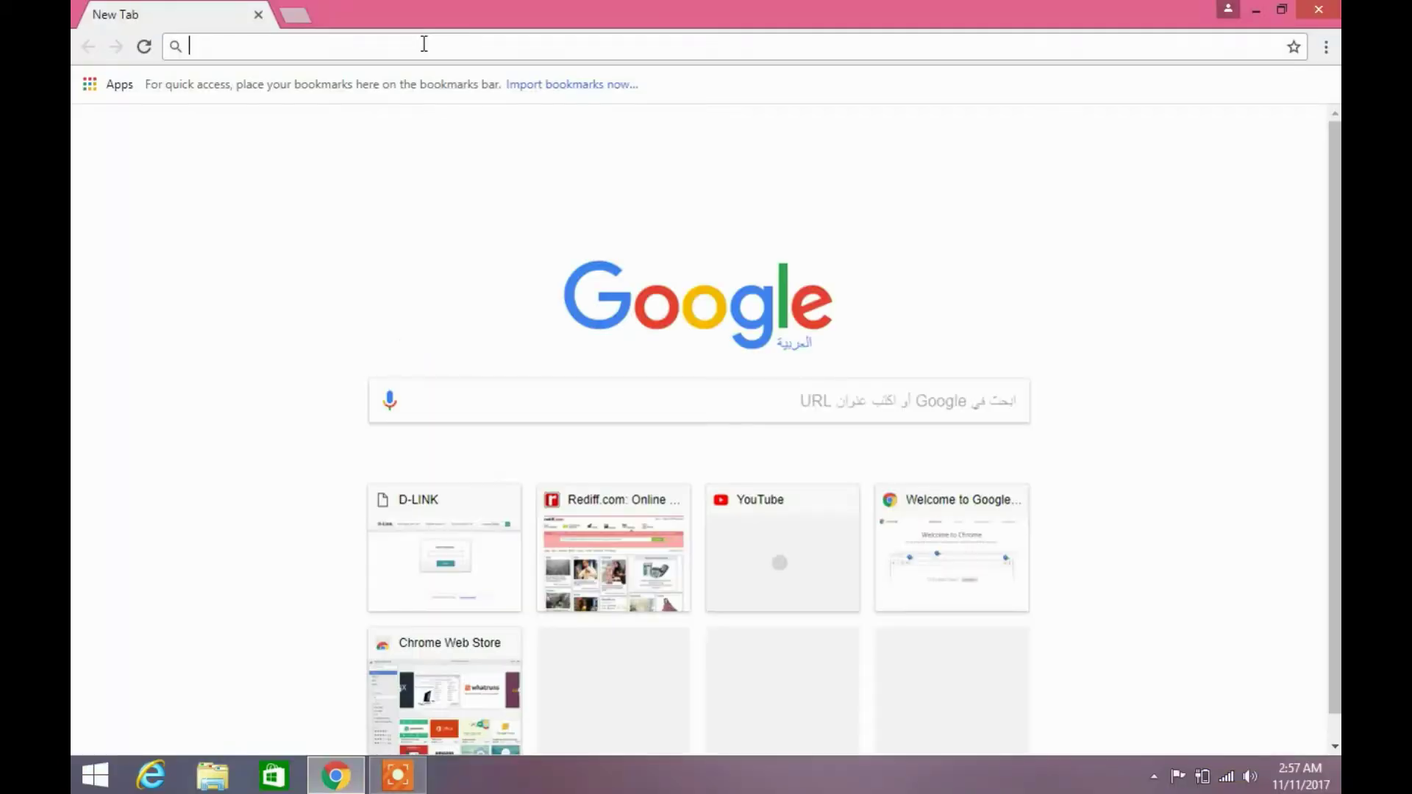
- Open the dlinkap8034.local setup page and log in with a blank admin password
{"action": "type", "text": "http://192.168.0.50"}
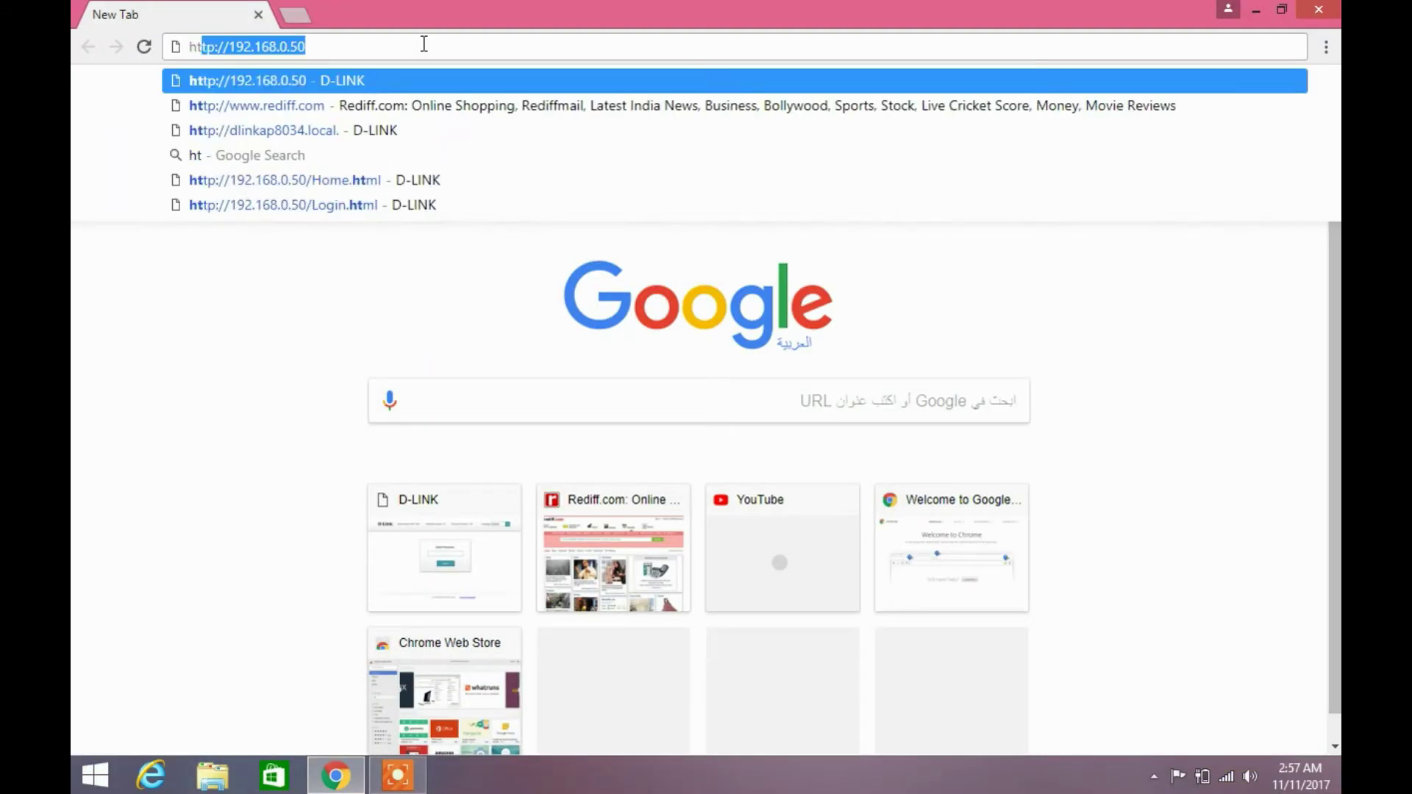
{"action": "left_click", "coordinate": [363, 132]}
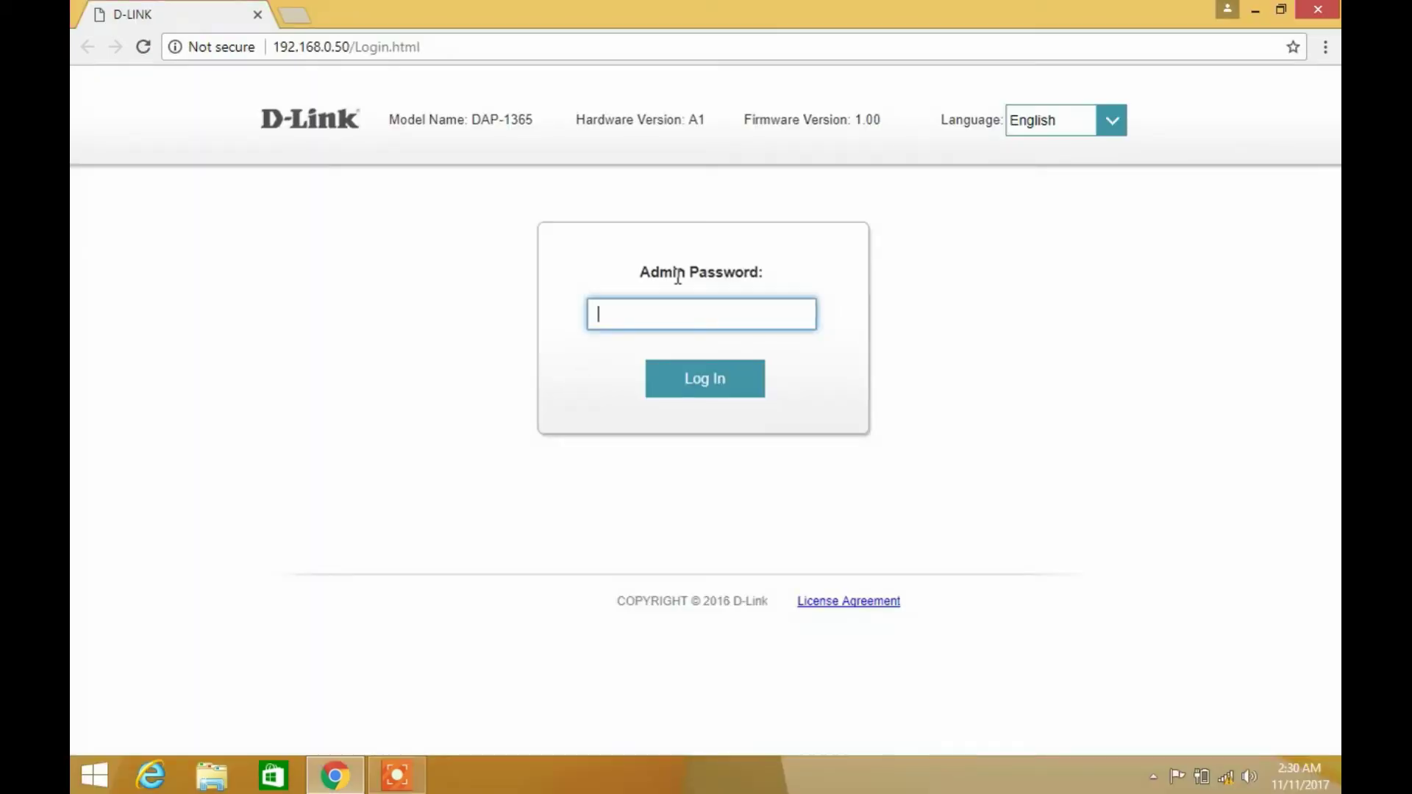
{"action": "left_click", "coordinate": [720, 382]}
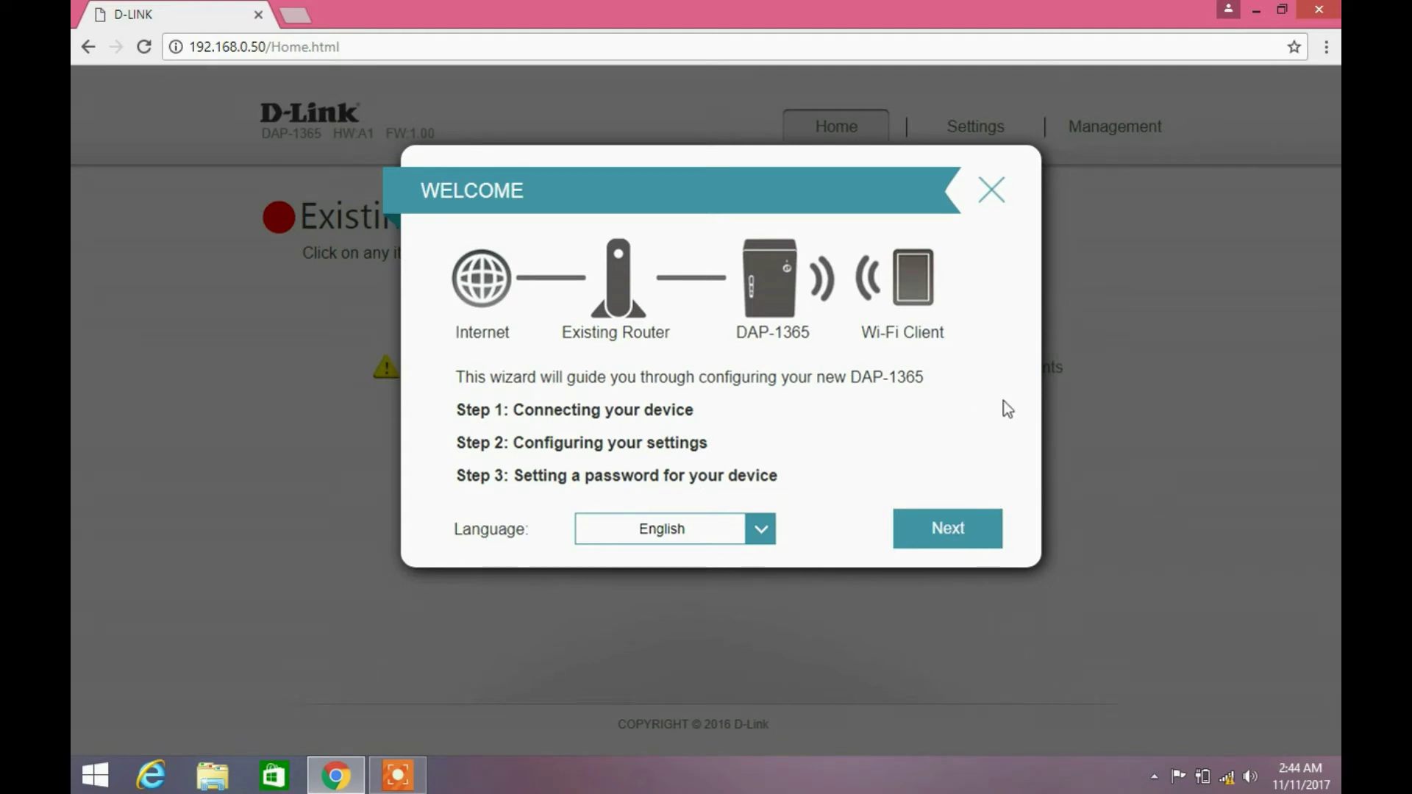
- Move past the Welcome screen and choose 'Extend an existing wireless network'
{"action": "left_click", "coordinate": [969, 545]}
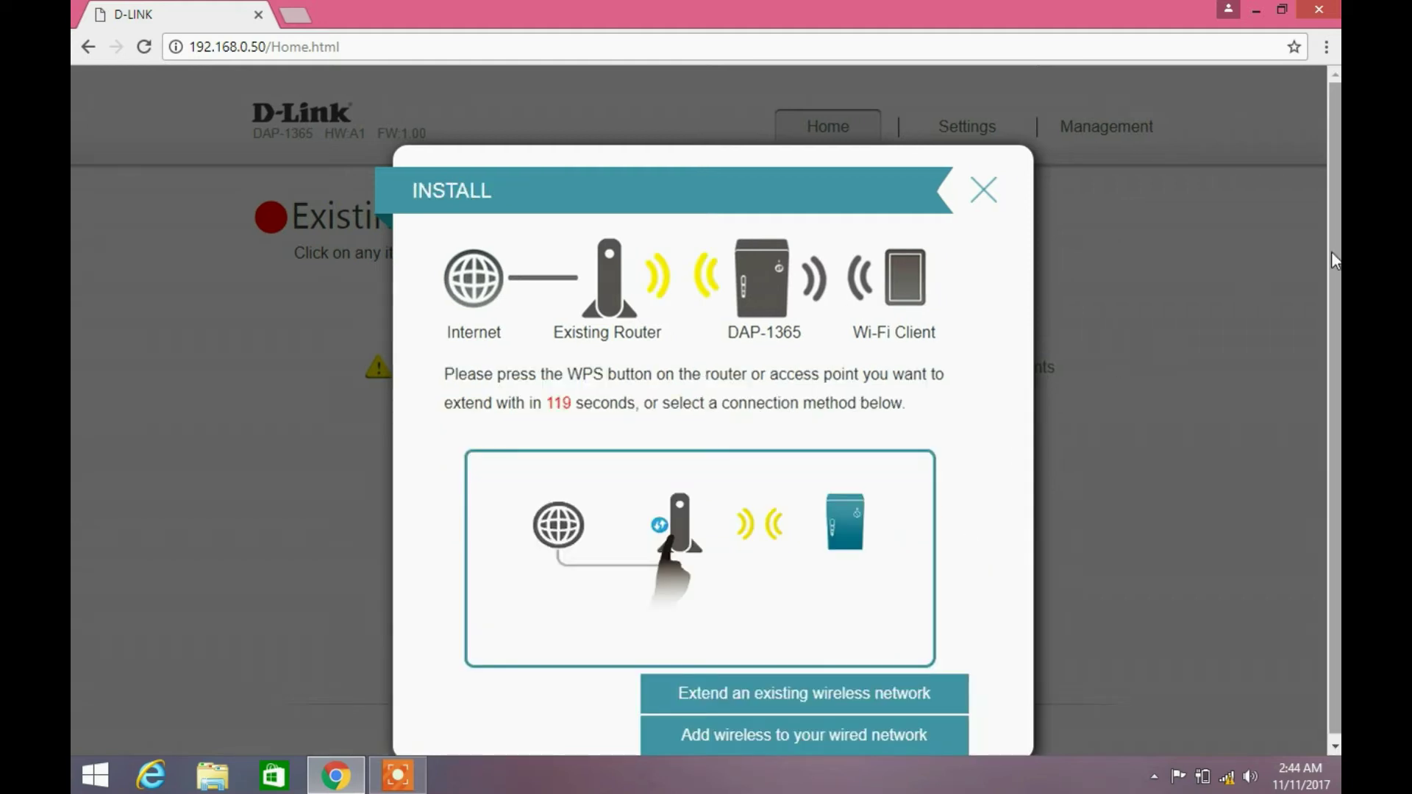
{"action": "left_click_drag", "start_coordinate": [1331, 250], "coordinate": [1329, 419]}
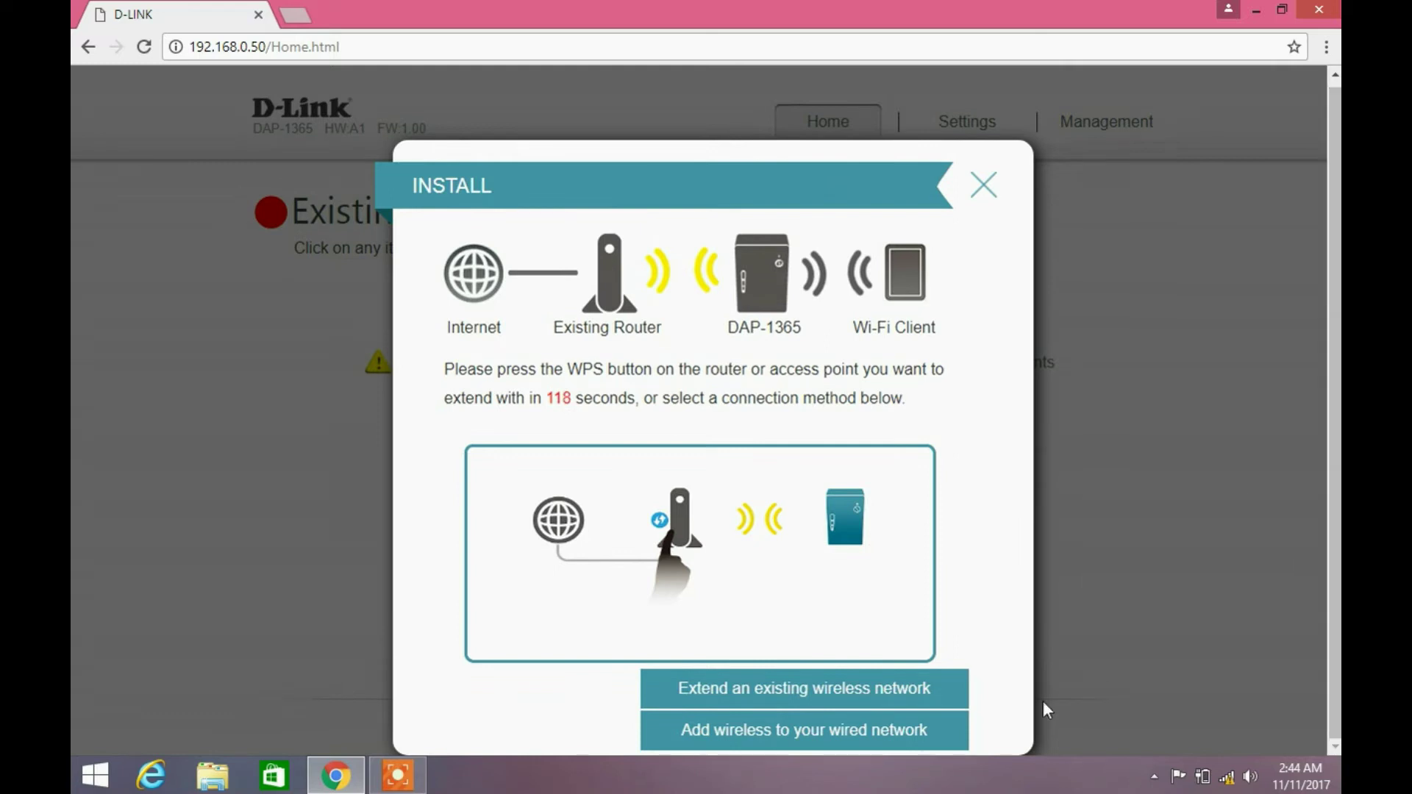
{"action": "left_click", "coordinate": [850, 693]}
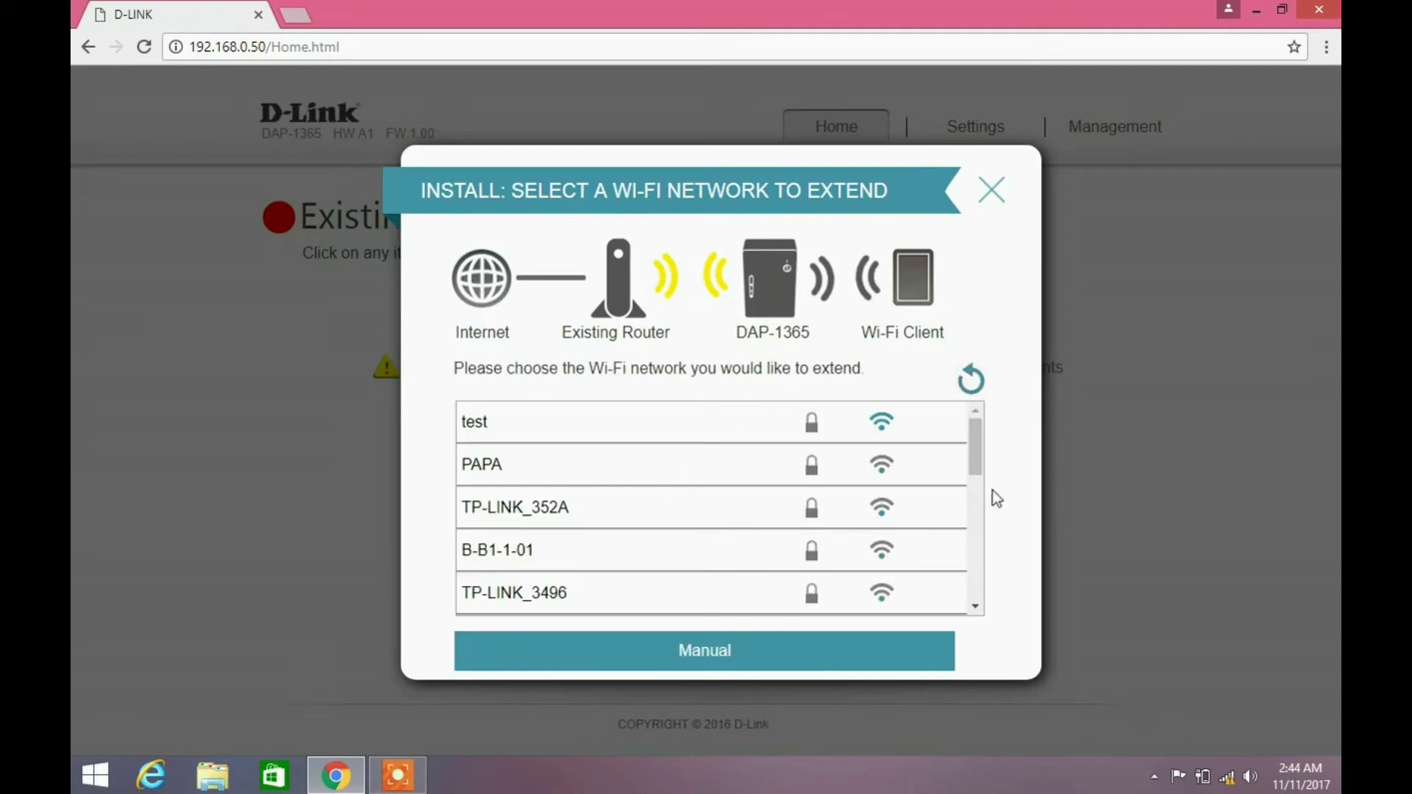
- Pick RazZZ from the nearby networks, paste its Wi-Fi password and continue
{"action": "left_click_drag", "start_coordinate": [981, 442], "coordinate": [981, 578]}
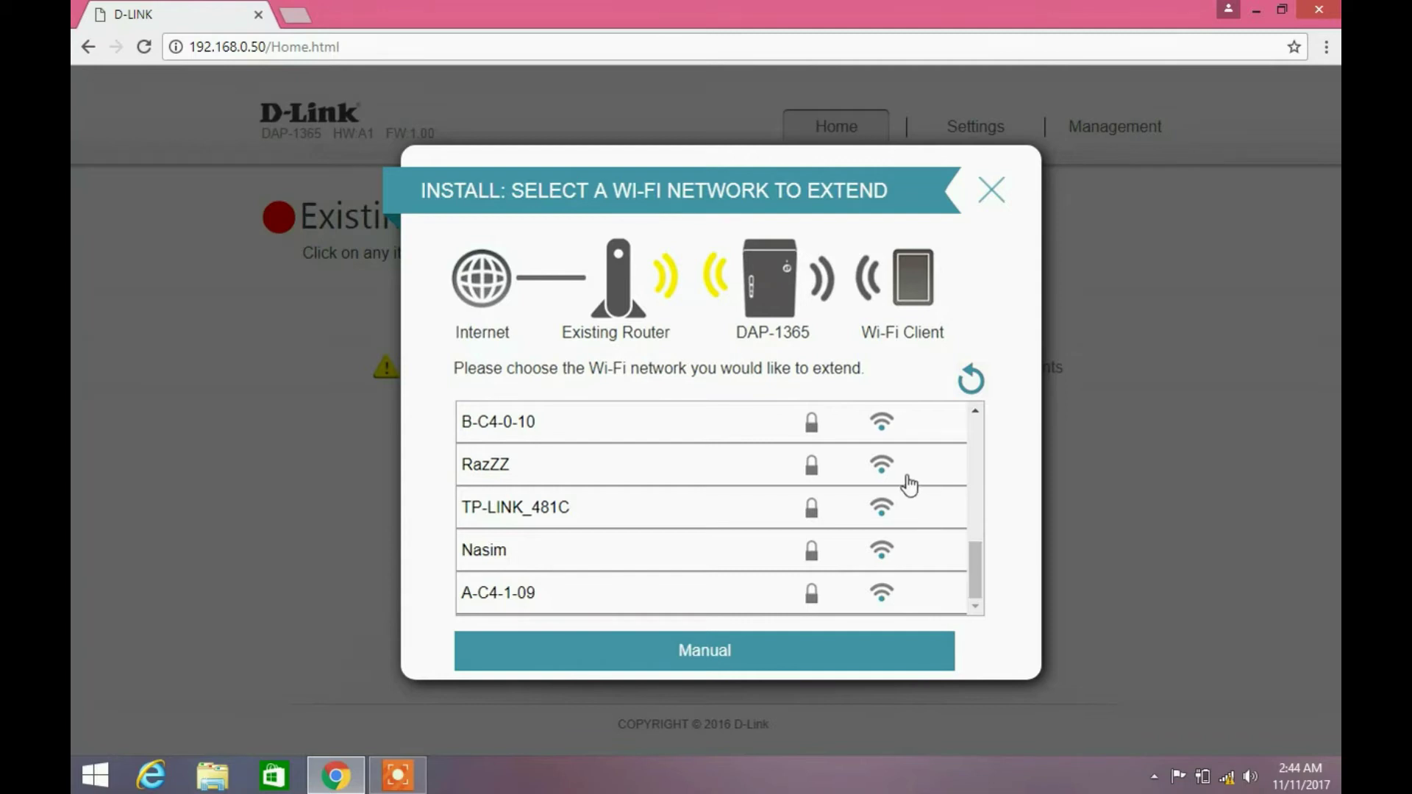
{"action": "left_click", "coordinate": [889, 464]}
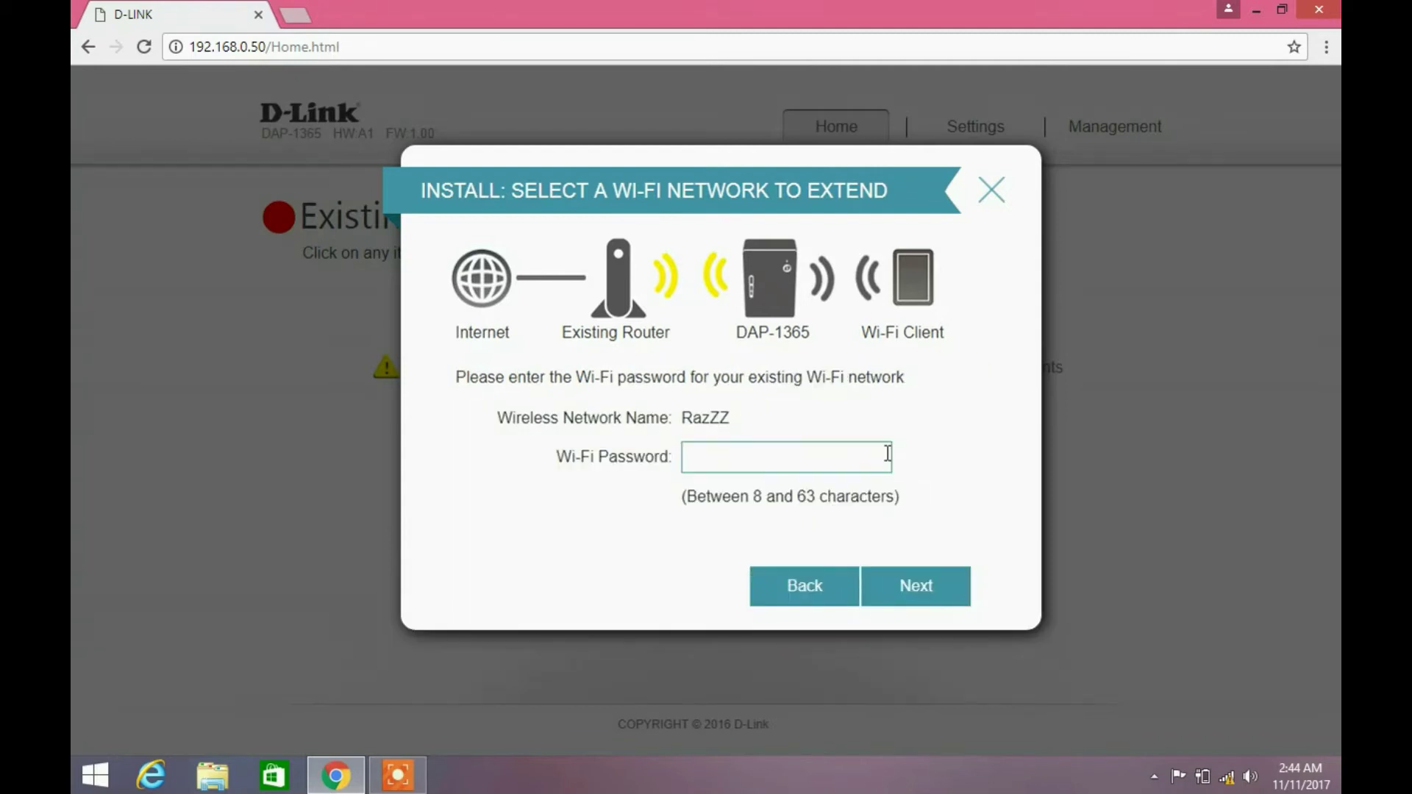
{"action": "left_click", "coordinate": [832, 452]}
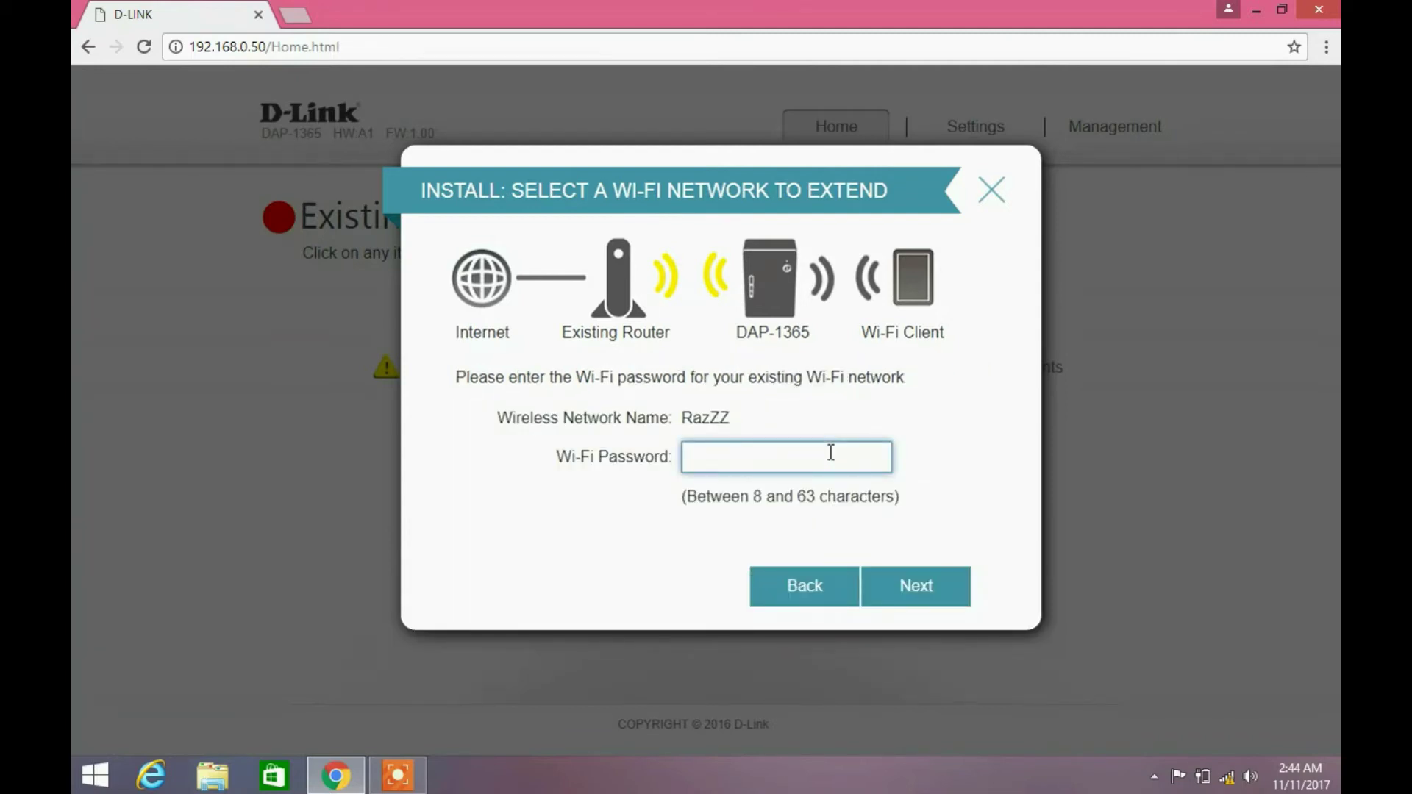
{"action": "key", "text": "ctrl+v"}
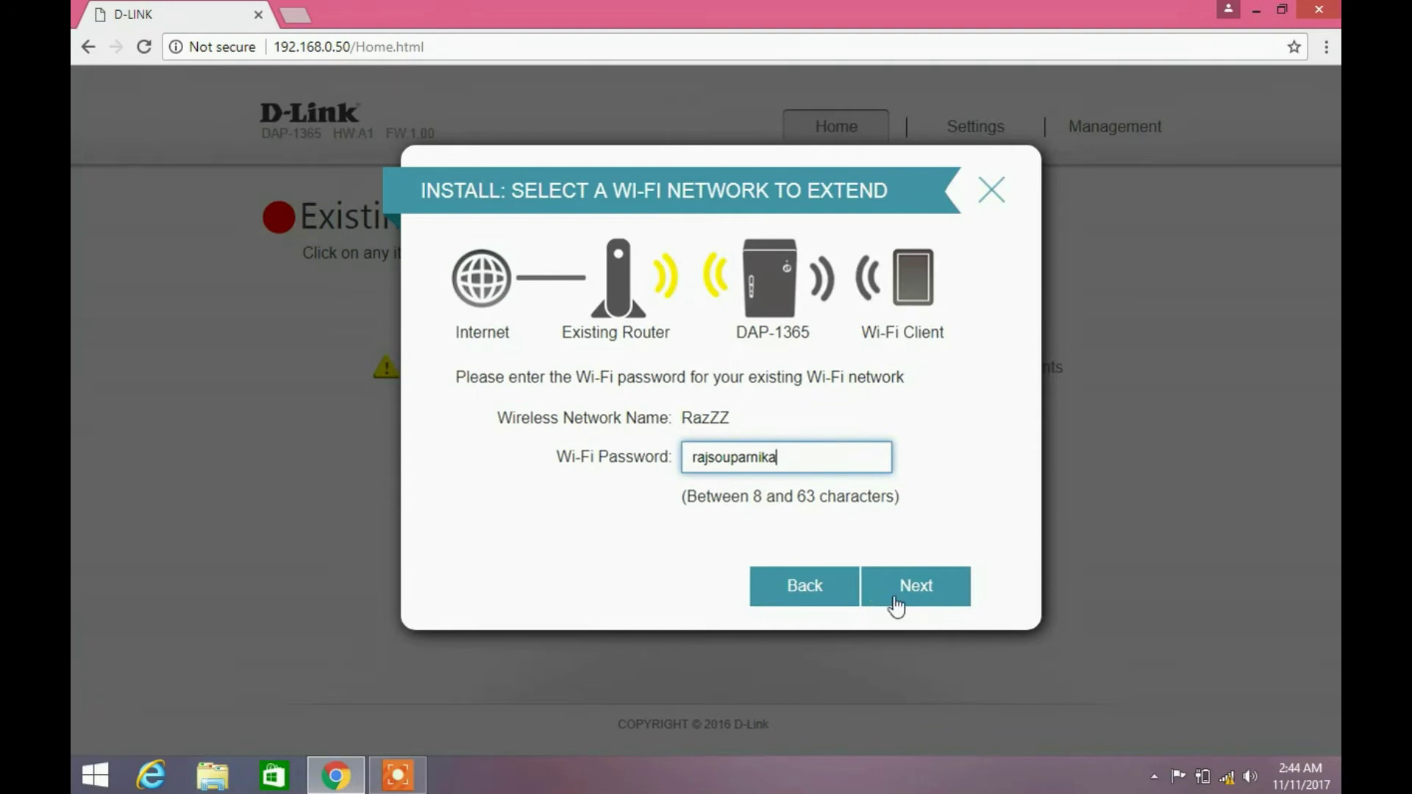
{"action": "left_click", "coordinate": [905, 600]}
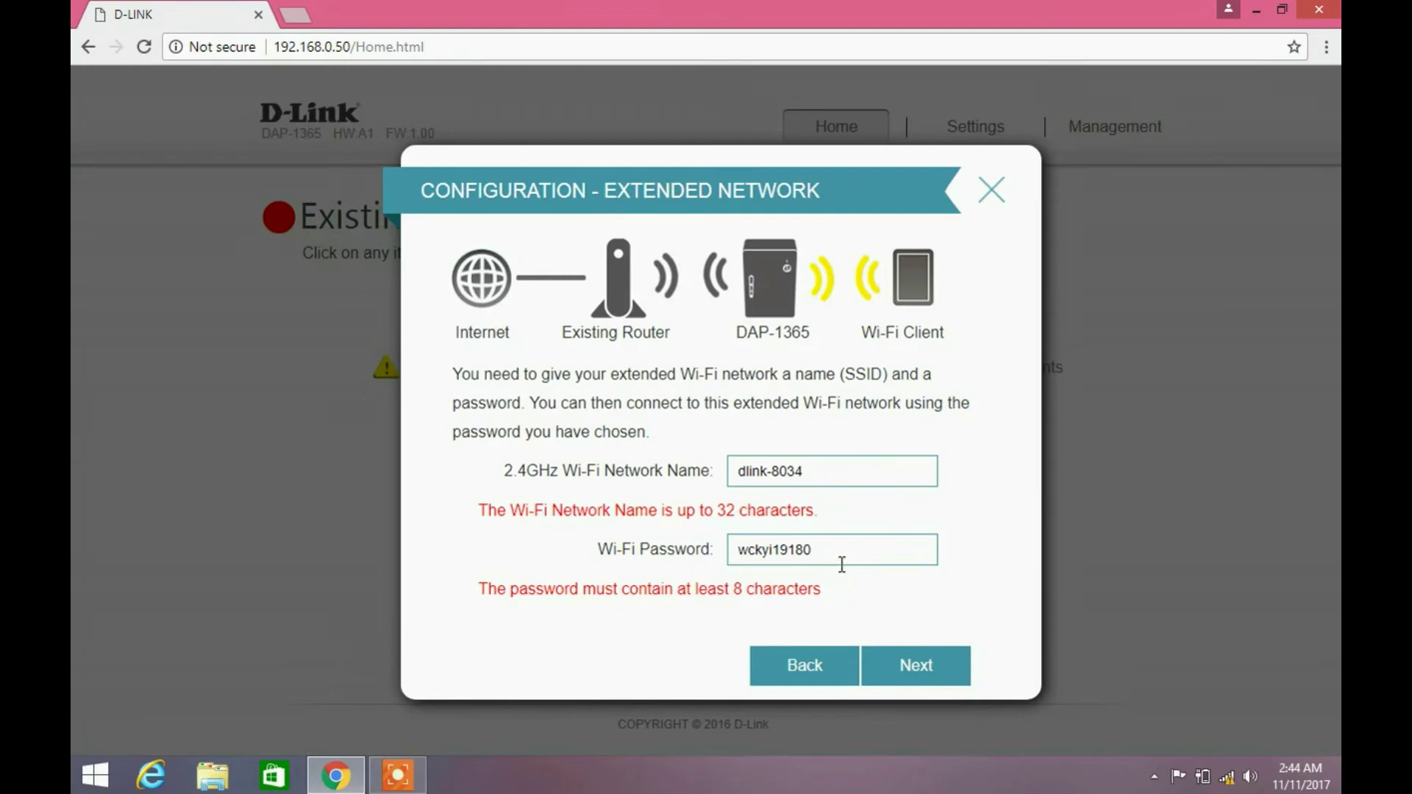
- Replace the default extended network password with the router's and rename the 2.4GHz network RazZZ
{"action": "left_click_drag", "start_coordinate": [843, 564], "coordinate": [723, 556]}
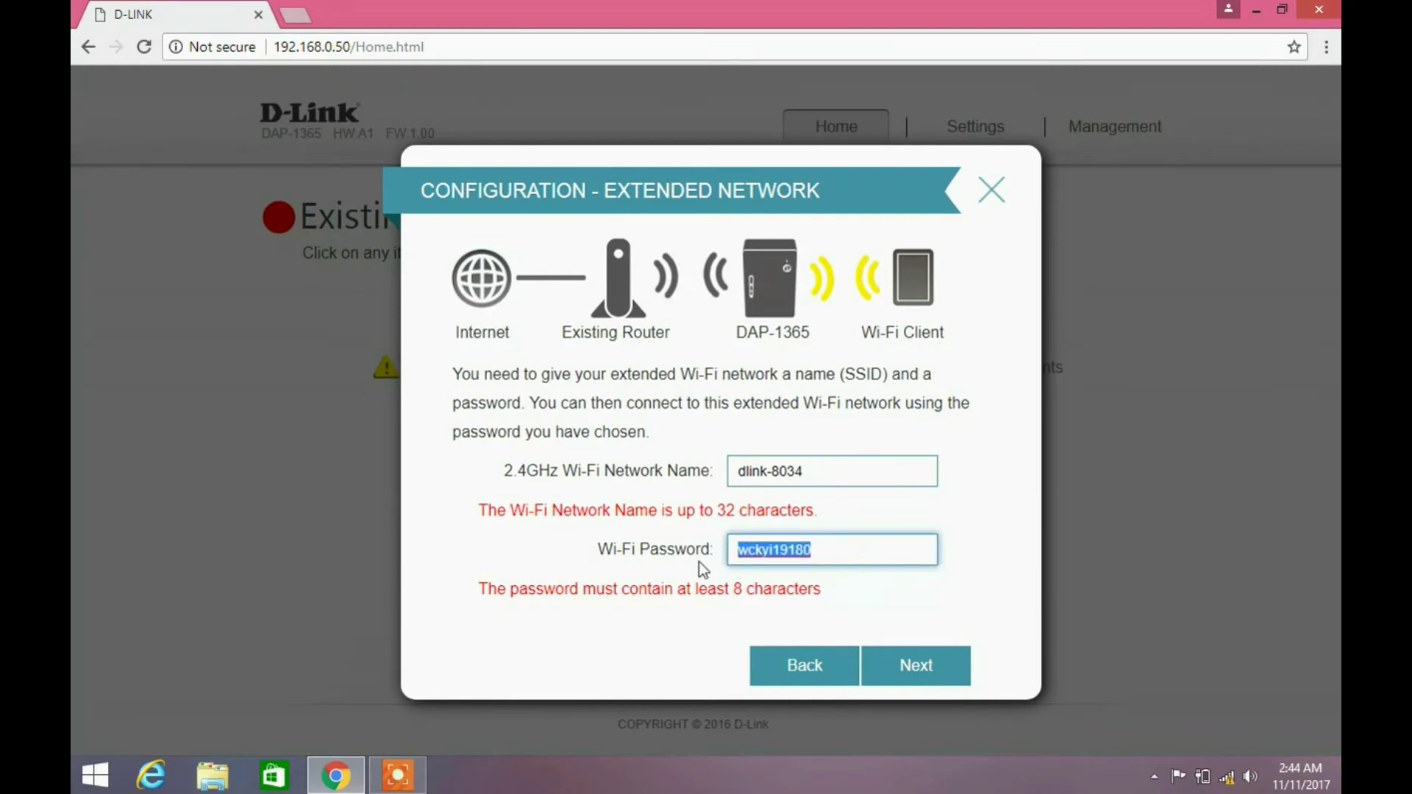
{"action": "key", "text": "ctrl+v"}
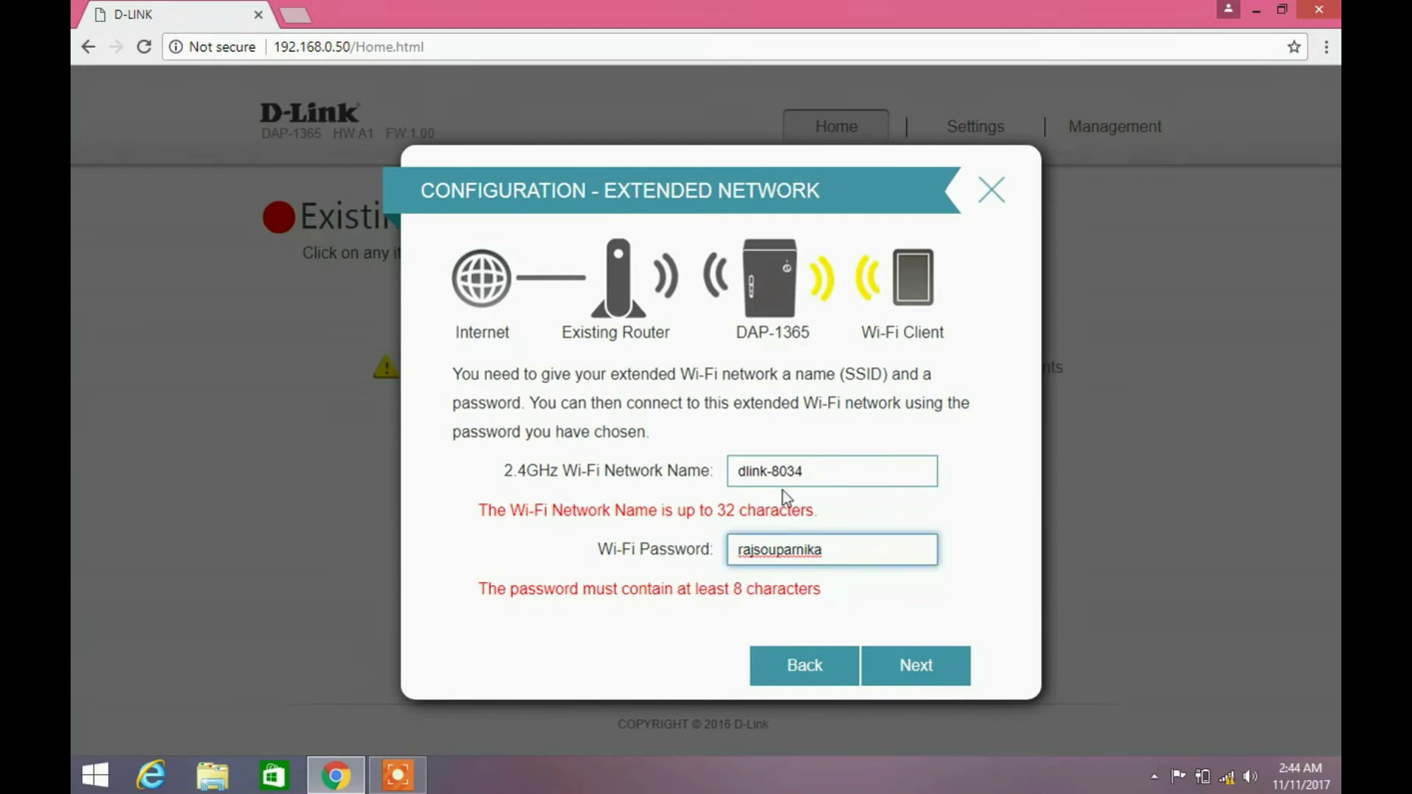
{"action": "left_click_drag", "start_coordinate": [820, 474], "coordinate": [650, 483]}
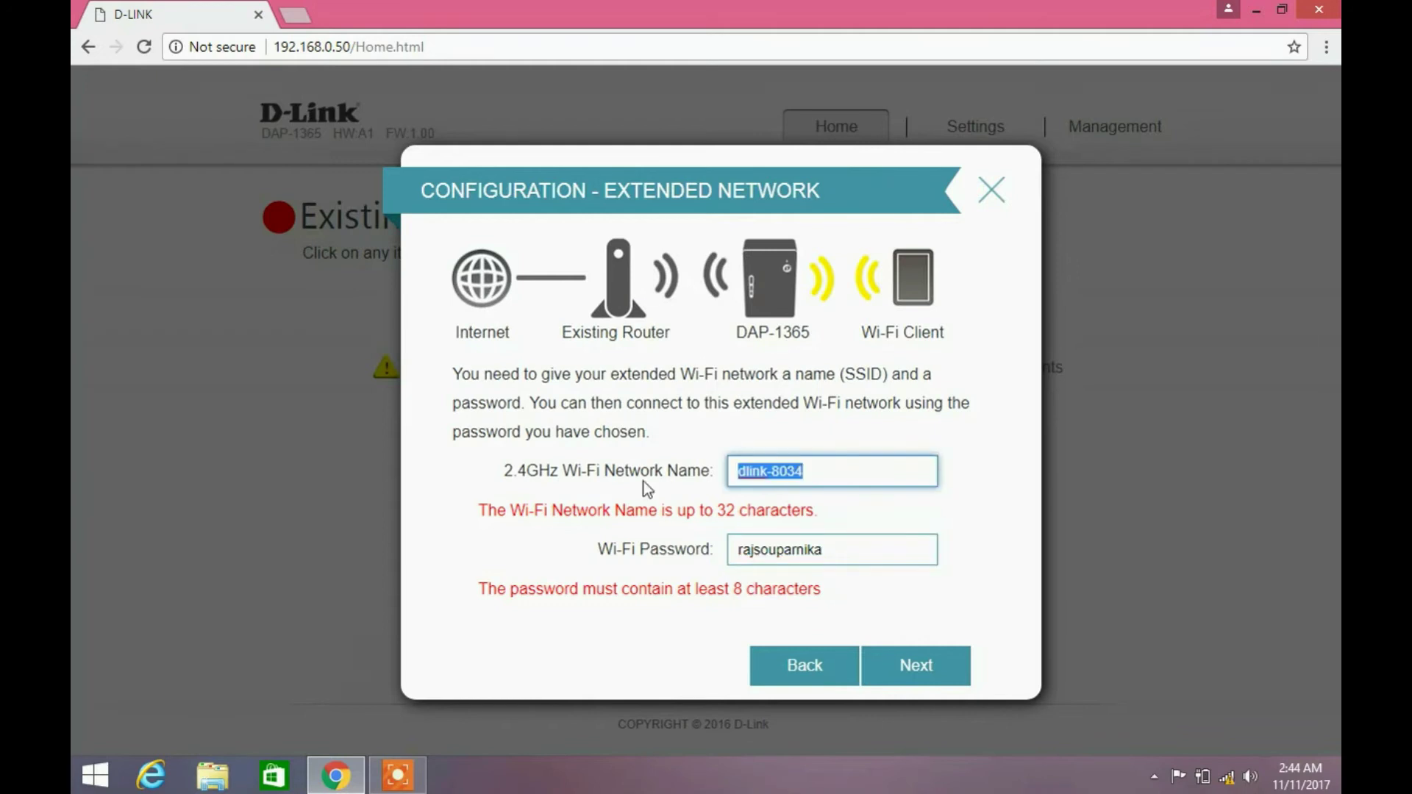
{"action": "type", "text": "Rj"}
{"action": "key", "text": "BackSpace"}
{"action": "type", "text": "a"}
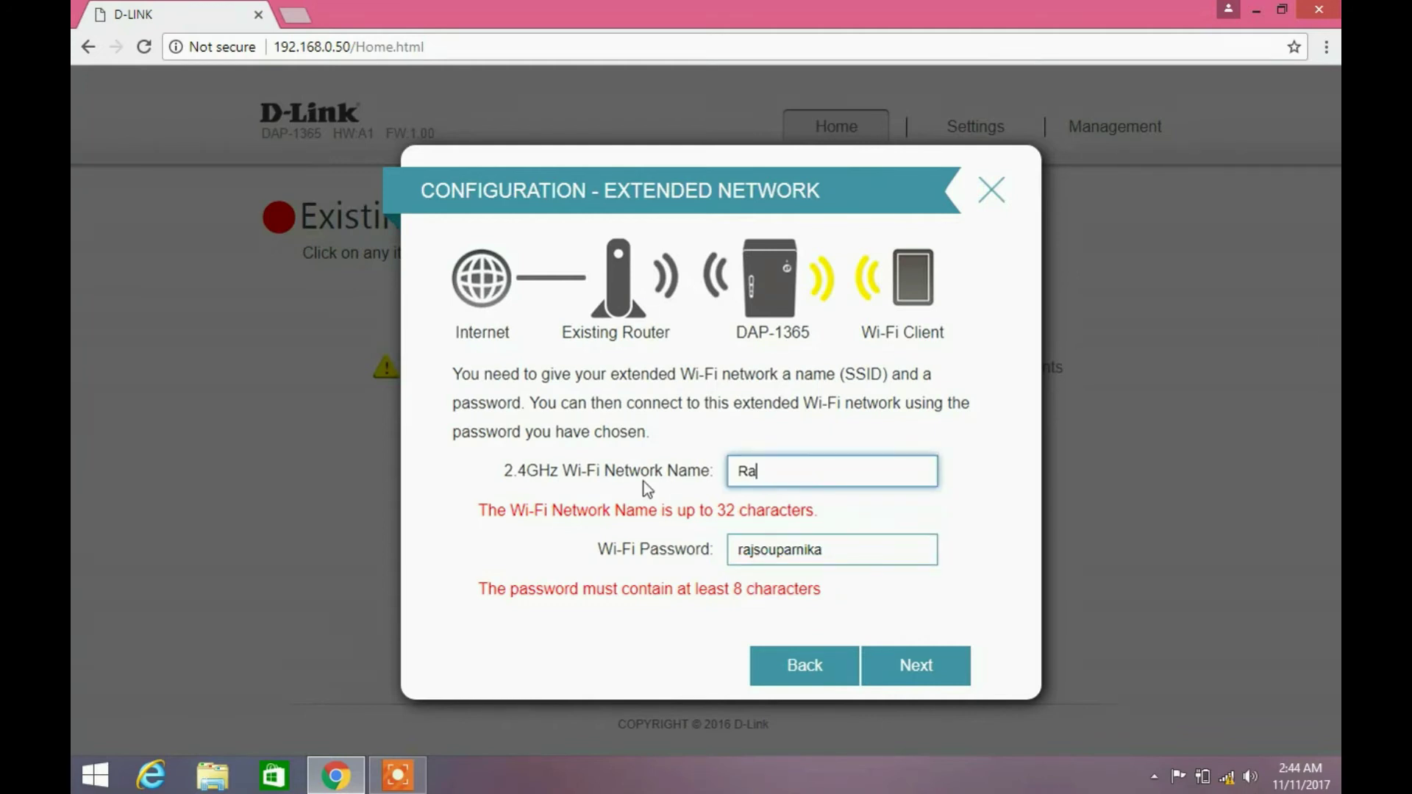
{"action": "type", "text": "zZZ"}
- Go on to the administrator step and enter a new device admin password
{"action": "left_click", "coordinate": [894, 668]}
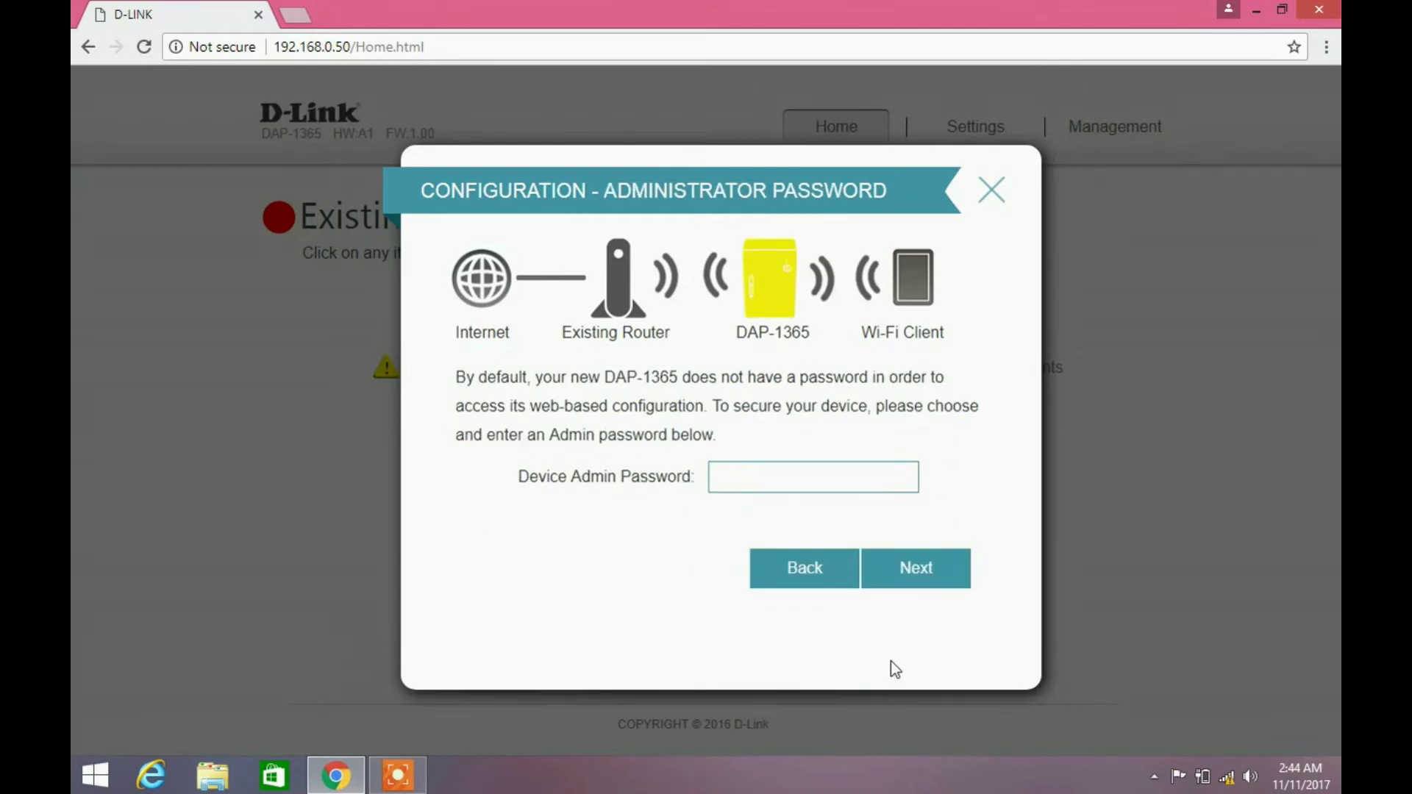
{"action": "left_click", "coordinate": [796, 476]}
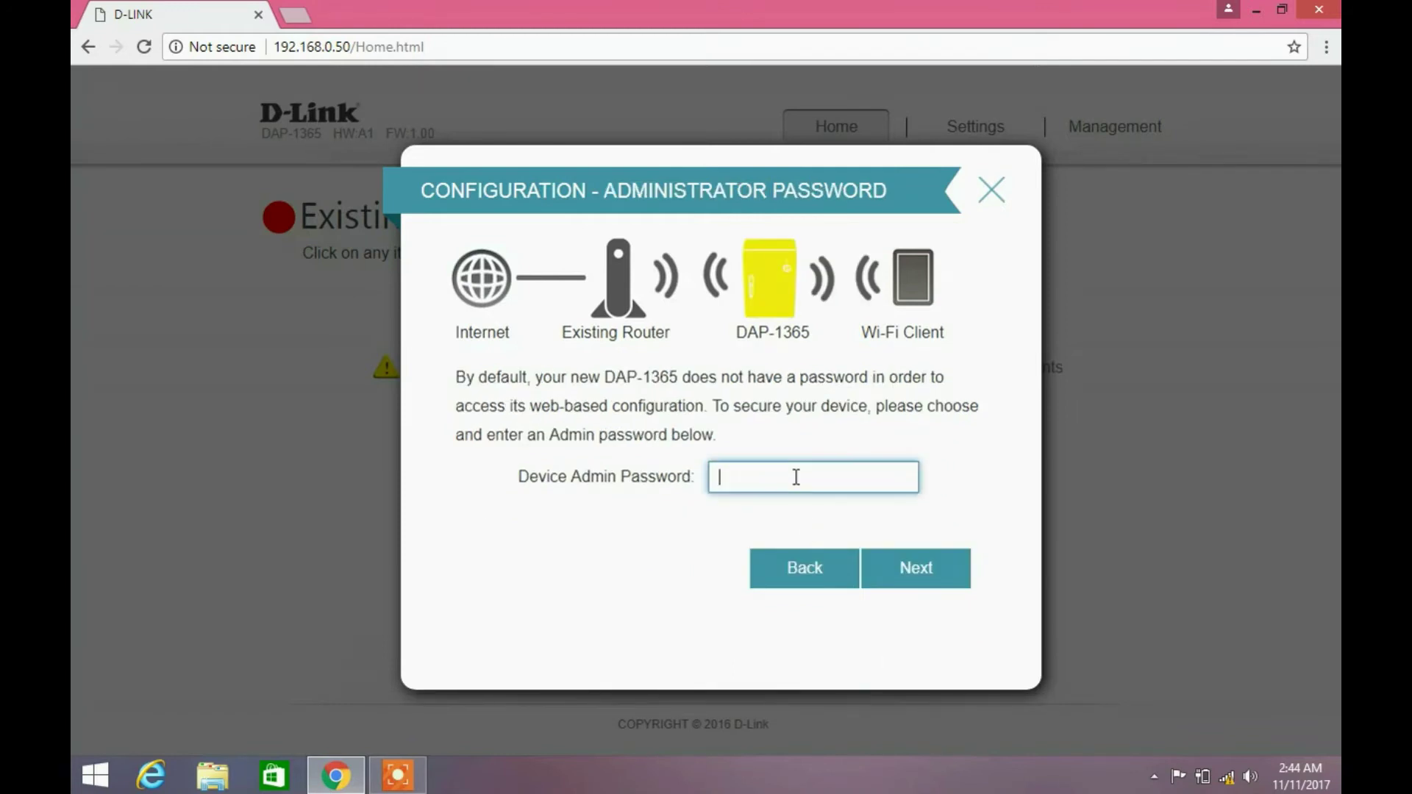
- Advance to the summary and finish, saving the settings and rebooting the extender
{"action": "left_click", "coordinate": [903, 572]}
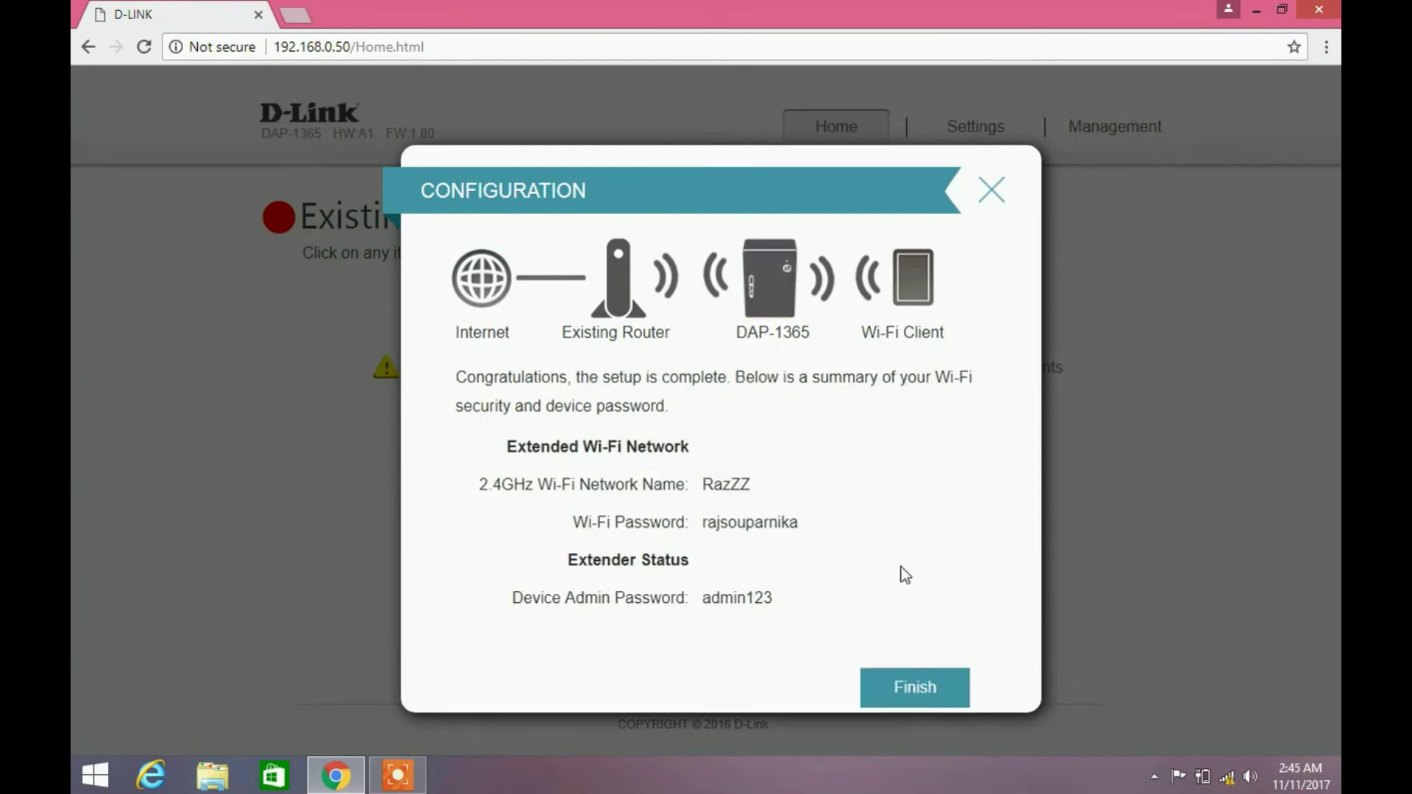
{"action": "left_click", "coordinate": [929, 693]}
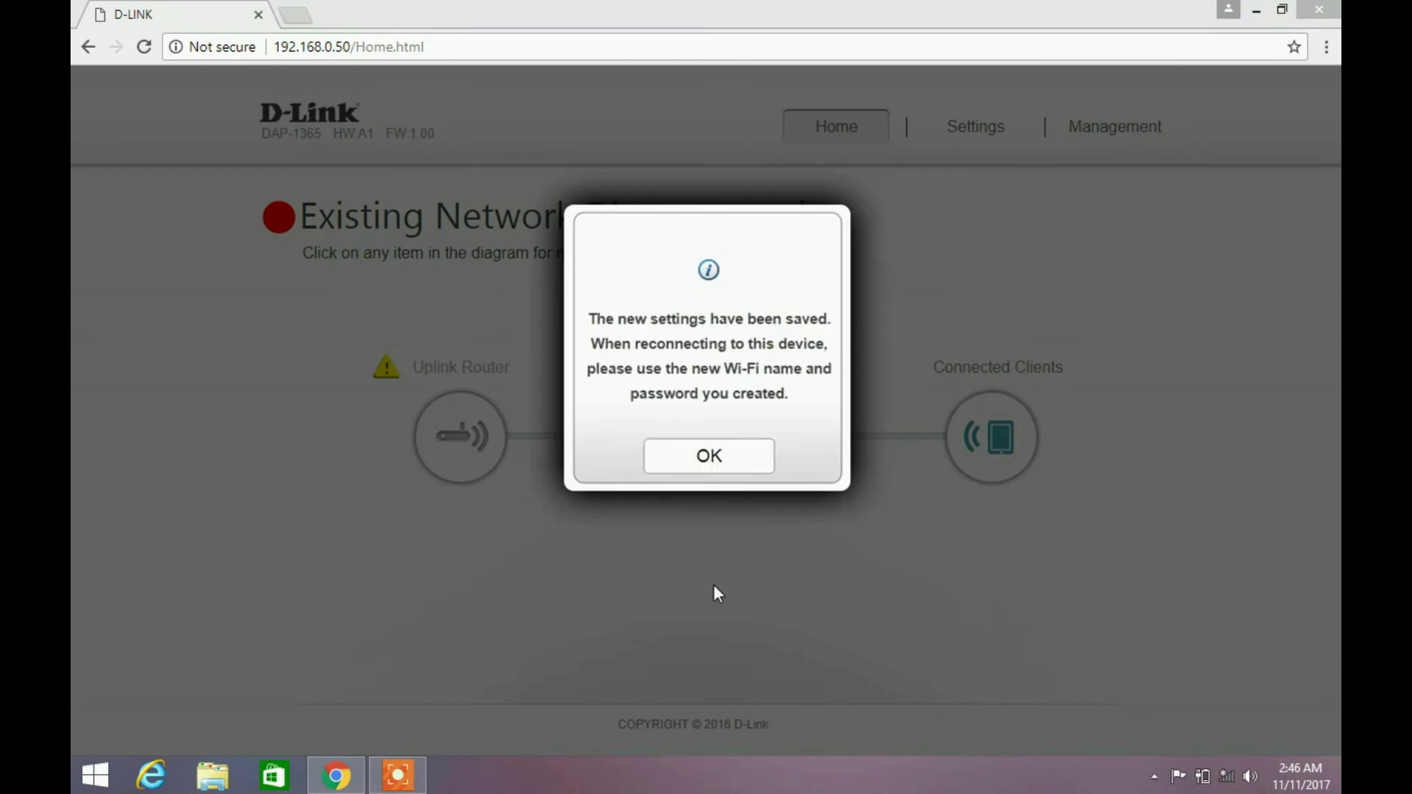
- Acknowledge the saved notice and connect the PC to RazZZ from the tray network list
{"action": "left_click", "coordinate": [739, 473]}
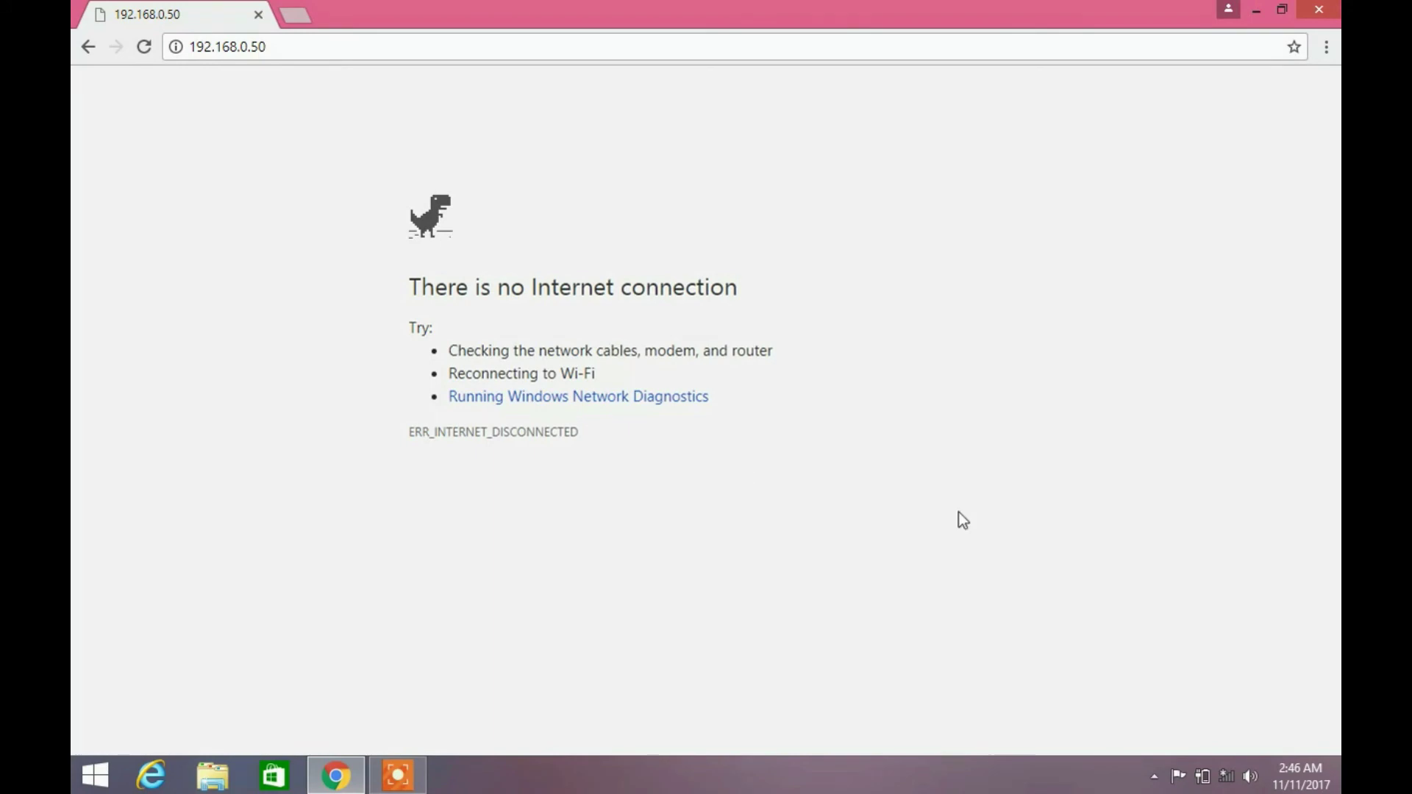
{"action": "left_click", "coordinate": [1226, 778]}
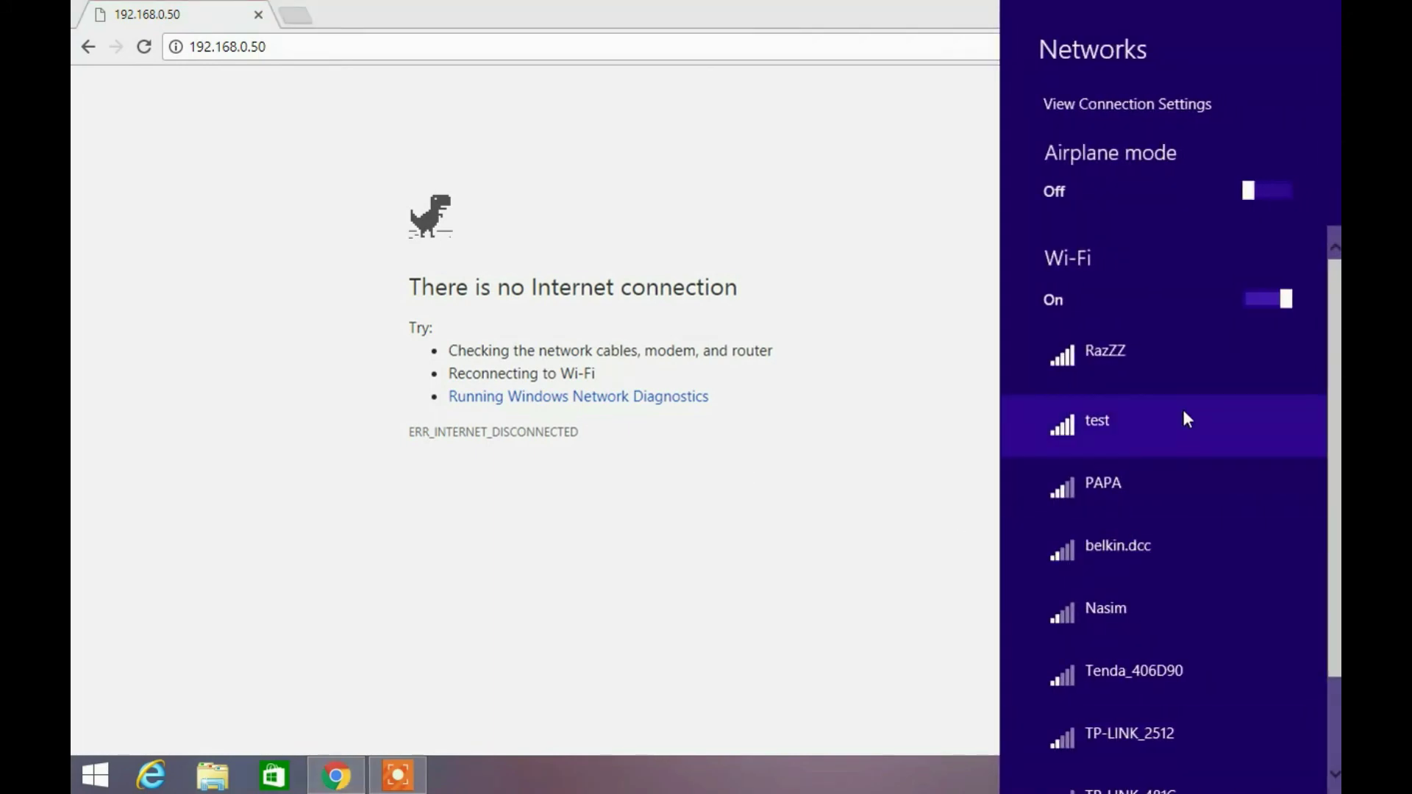
{"action": "left_click", "coordinate": [1173, 357]}
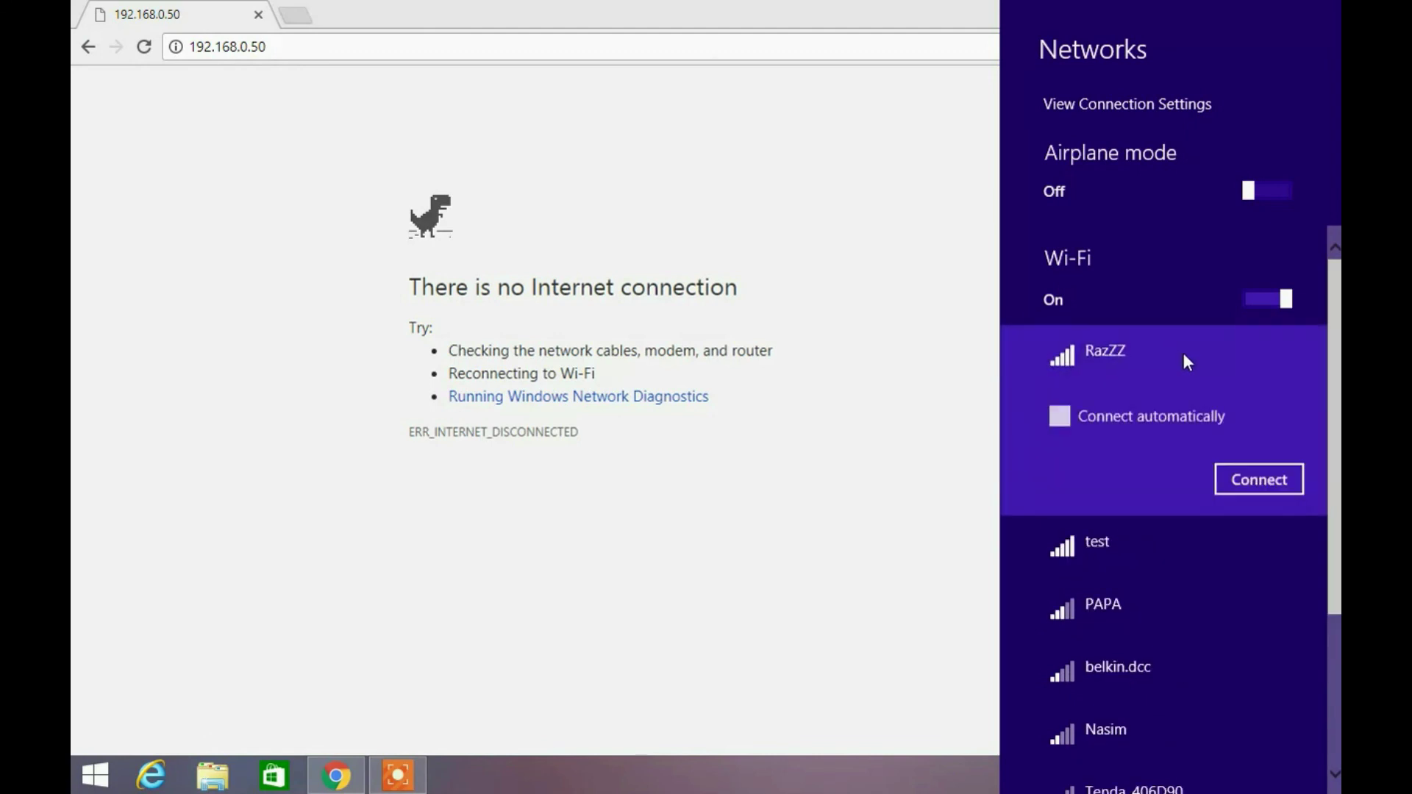
{"action": "left_click", "coordinate": [1245, 474]}
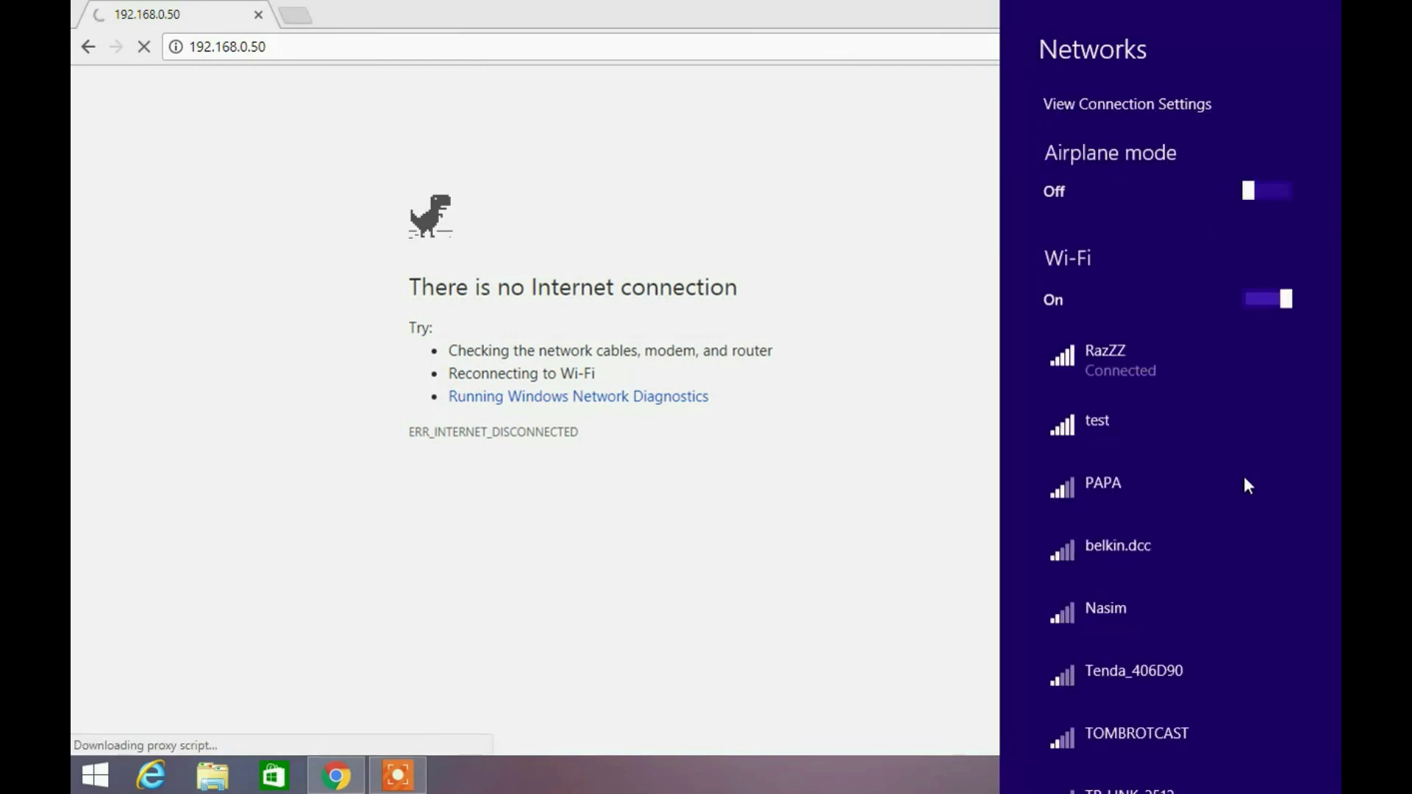
{"action": "left_click", "coordinate": [769, 140]}
- In a new tab, search Google for facebook from the address bar
{"action": "left_click", "coordinate": [296, 14]}
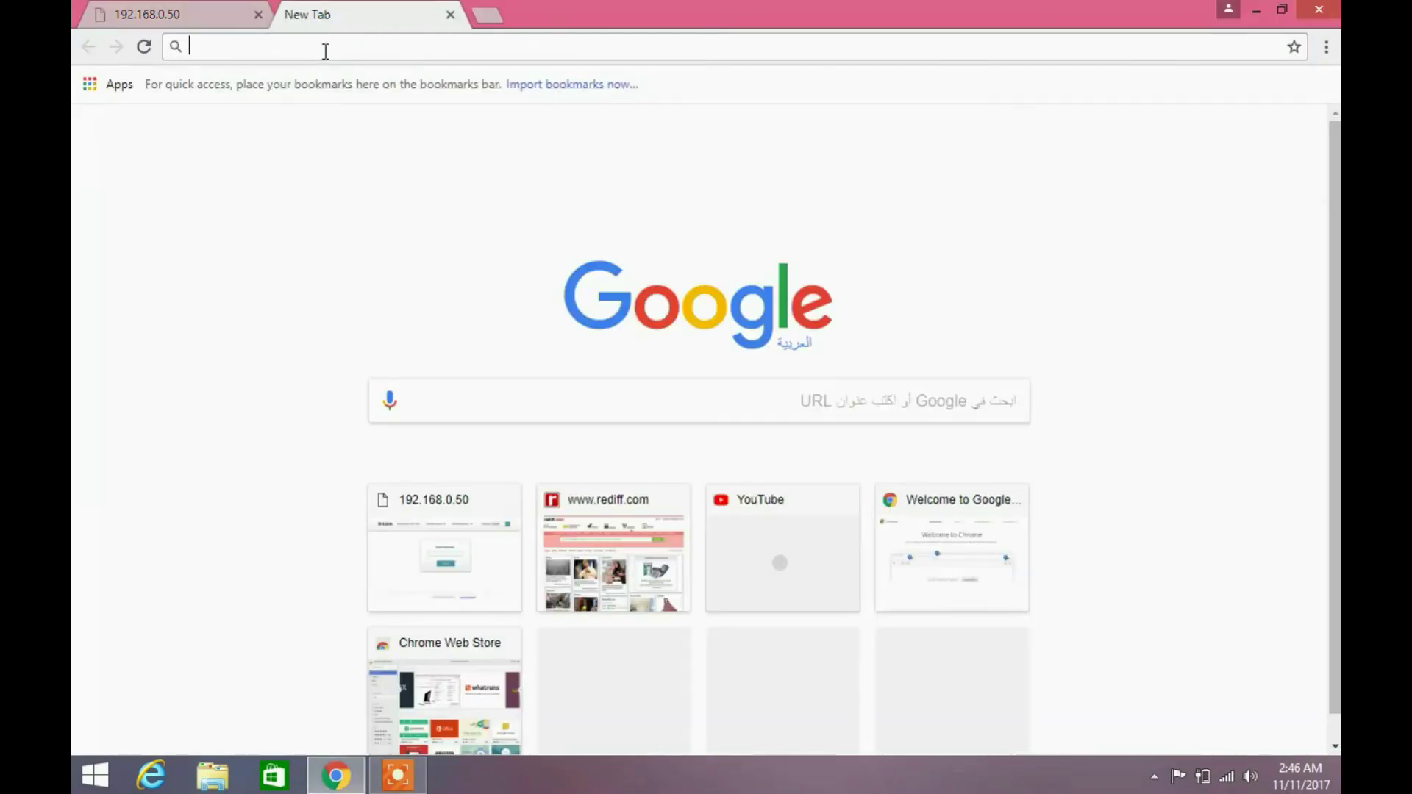
{"action": "type", "text": "facebook"}
{"action": "key", "text": "Return"}
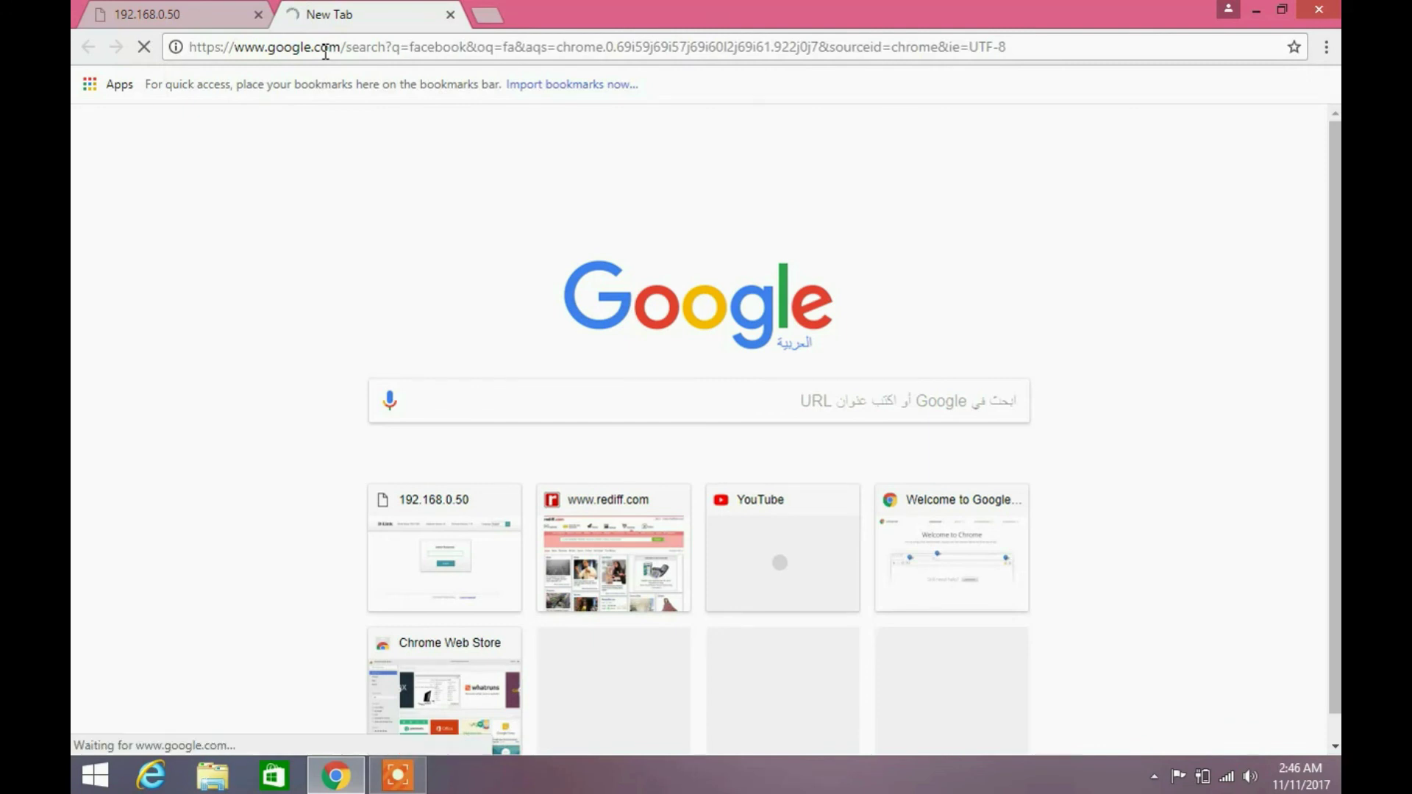